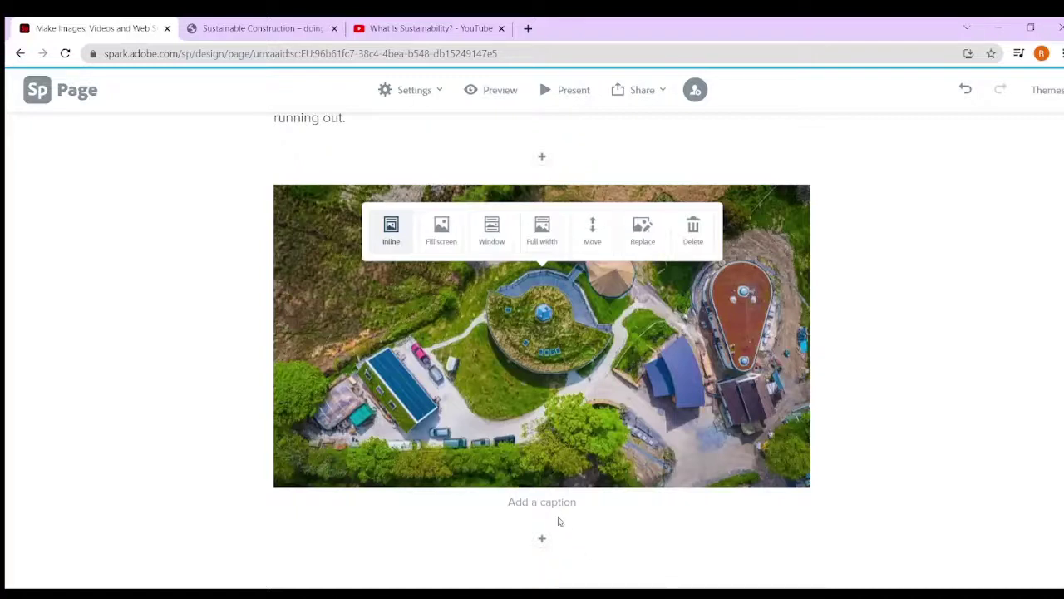
# - Caption the aerial photo, starting "Here is the down to Earth Site", describing its solar panels, donated cockle-shell paths and COB buildings of mud, straw and limestone
pyautogui.click(562, 504)
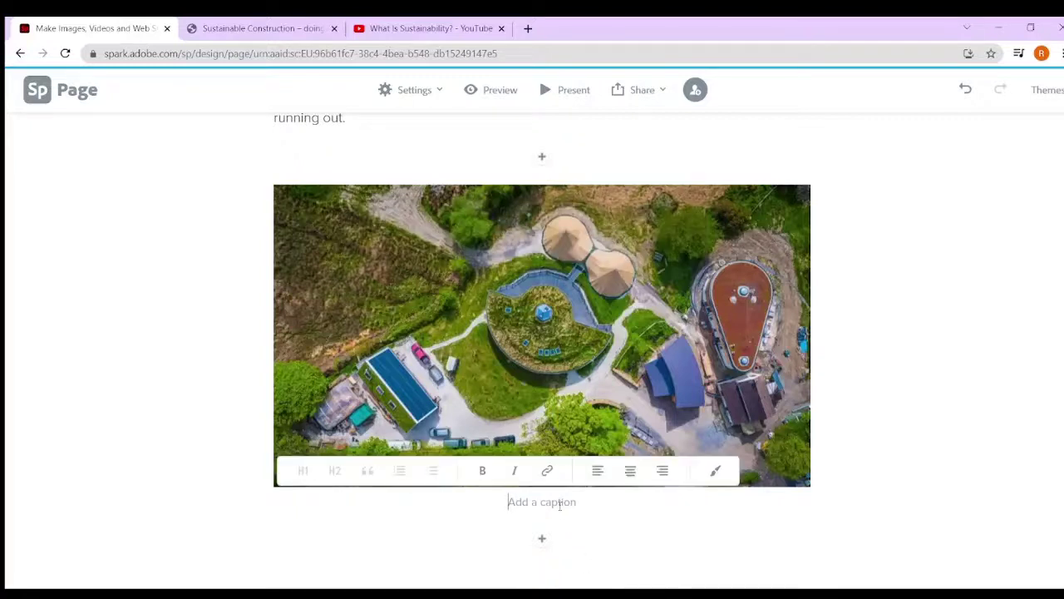
pyautogui.write('Here is the dow')
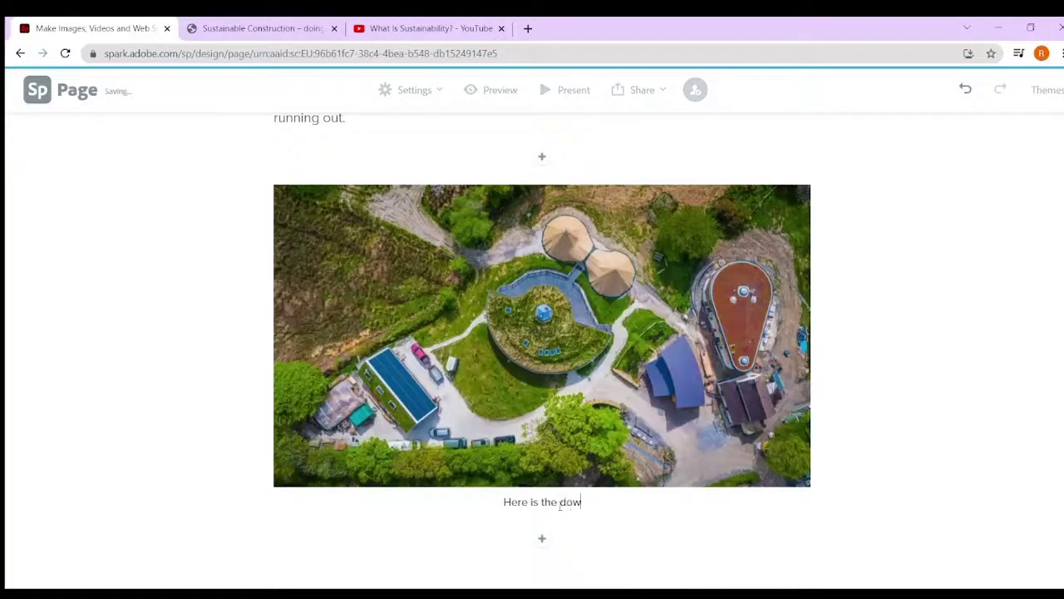
pyautogui.write('n to Ea')
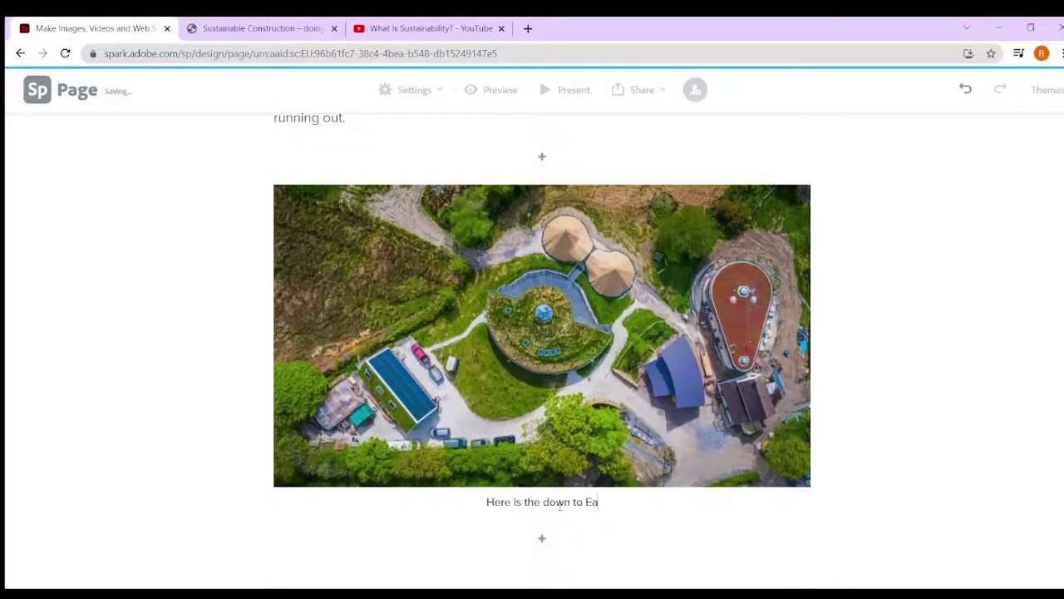
pyautogui.write('rth Site w')
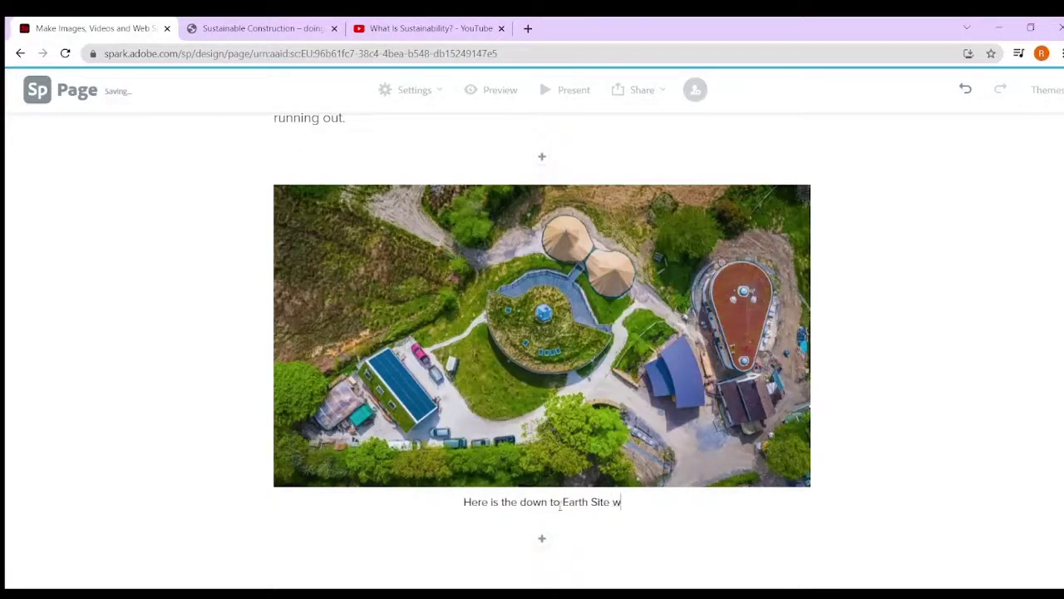
pyautogui.write('here they use')
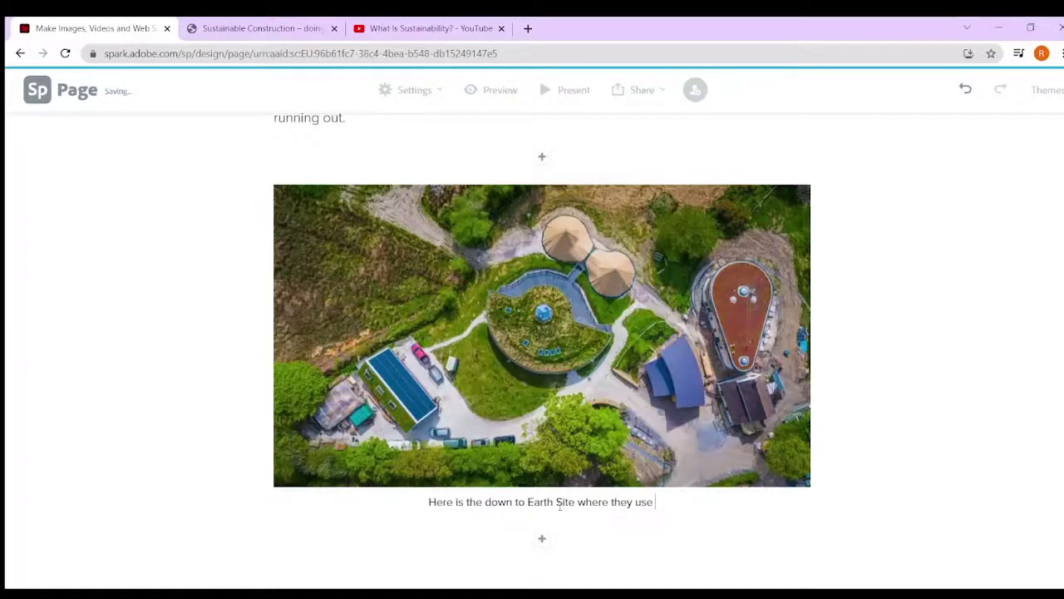
pyautogui.write('solar panels to create their own Electricity. They use cockle shells for the paths, as they are donated by cockle companies.  The buildings are all made from COB (which combines mud / earth with Straw and limestone.')
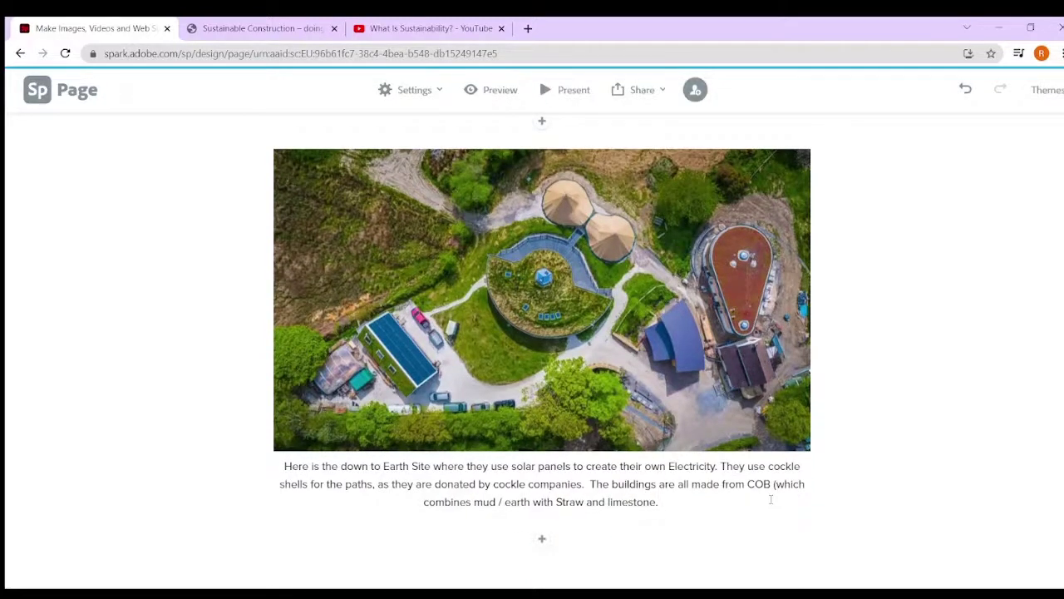
# - Extend the aerial photo's caption with the sentence "Toilets are flushed with rainwater."
pyautogui.write('Toilets are ')
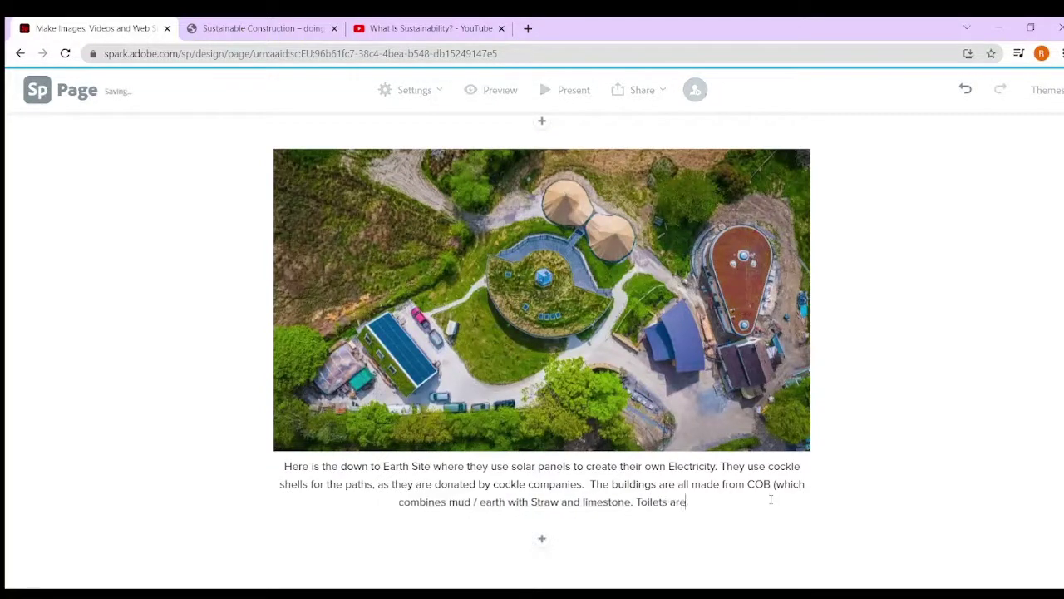
pyautogui.write('flushed with ')
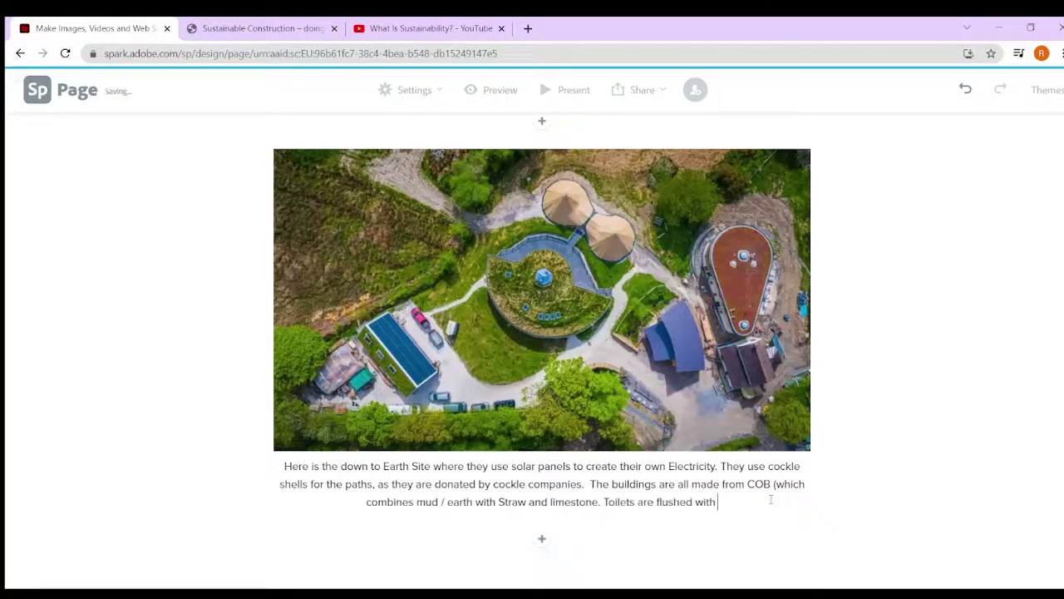
pyautogui.write('rainwater')
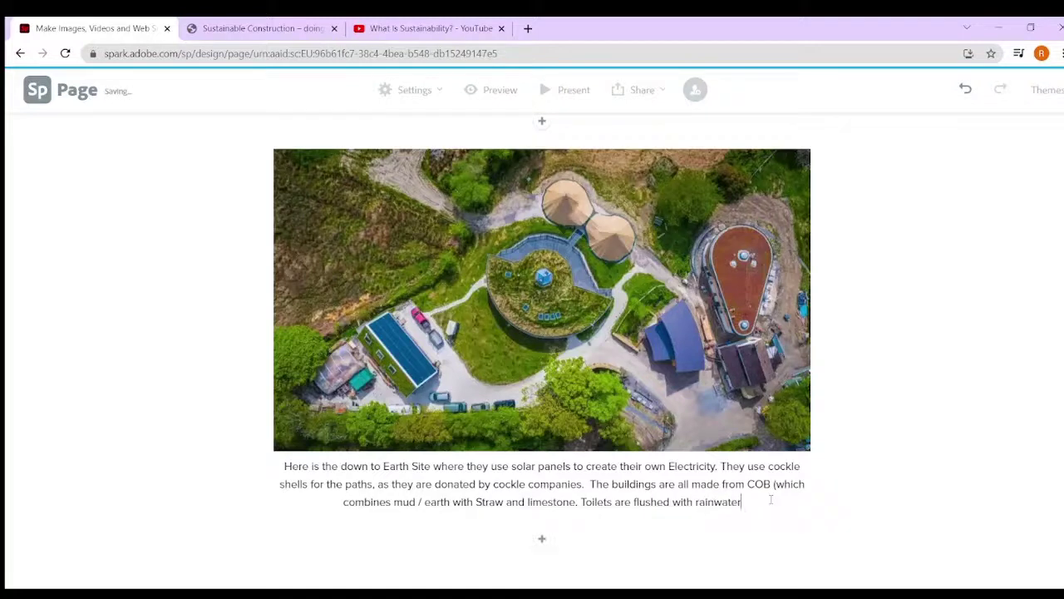
pyautogui.write('.')
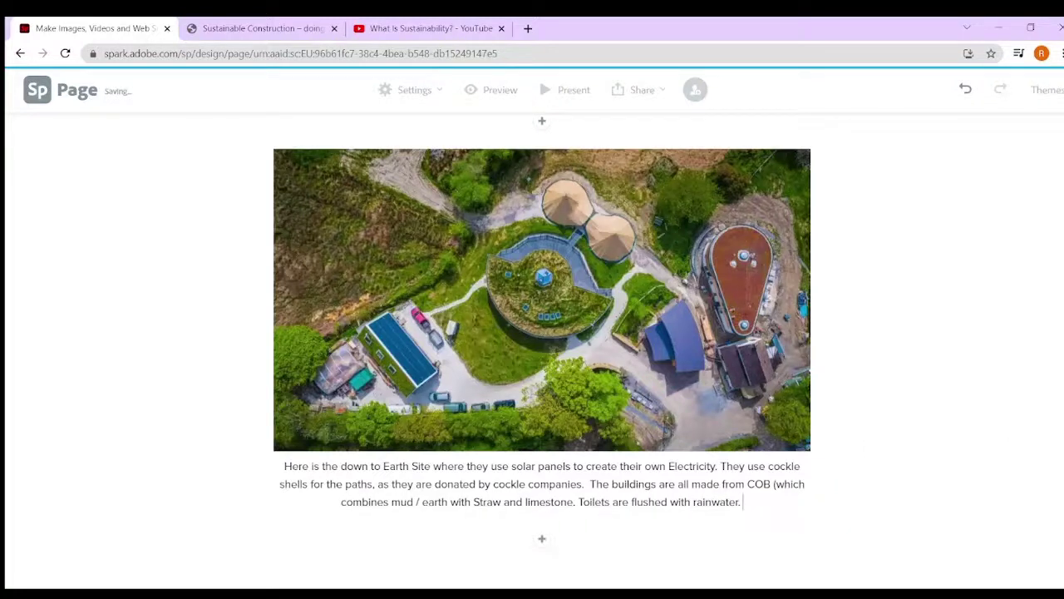
# - Insert a photo grid below the aerial photo's caption, containing the earth-walled building and the round timber shelter photos
pyautogui.scroll(10, 538, 76)
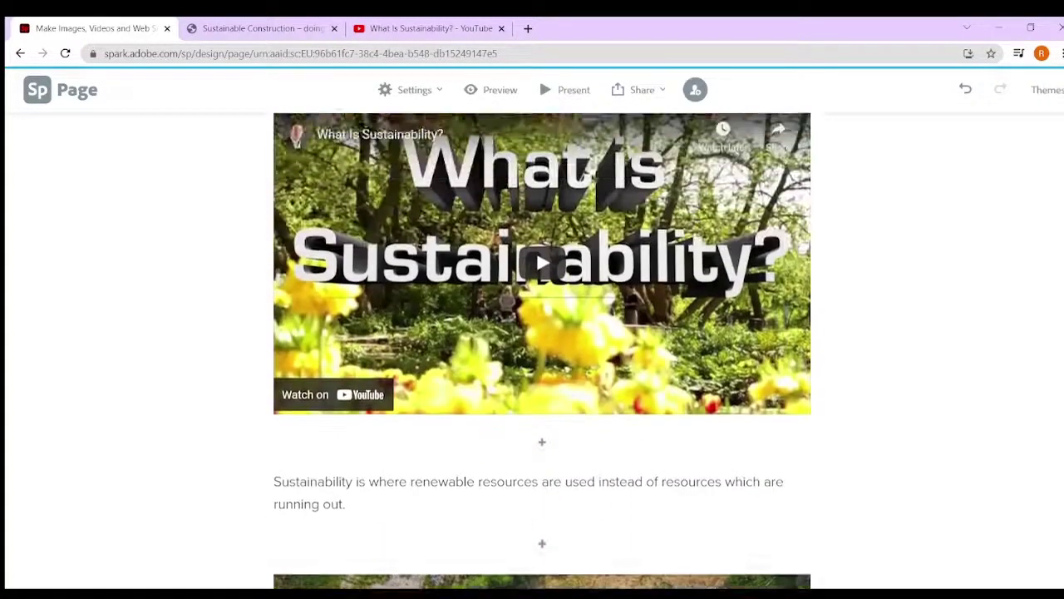
pyautogui.scroll(-5, 539, 77)
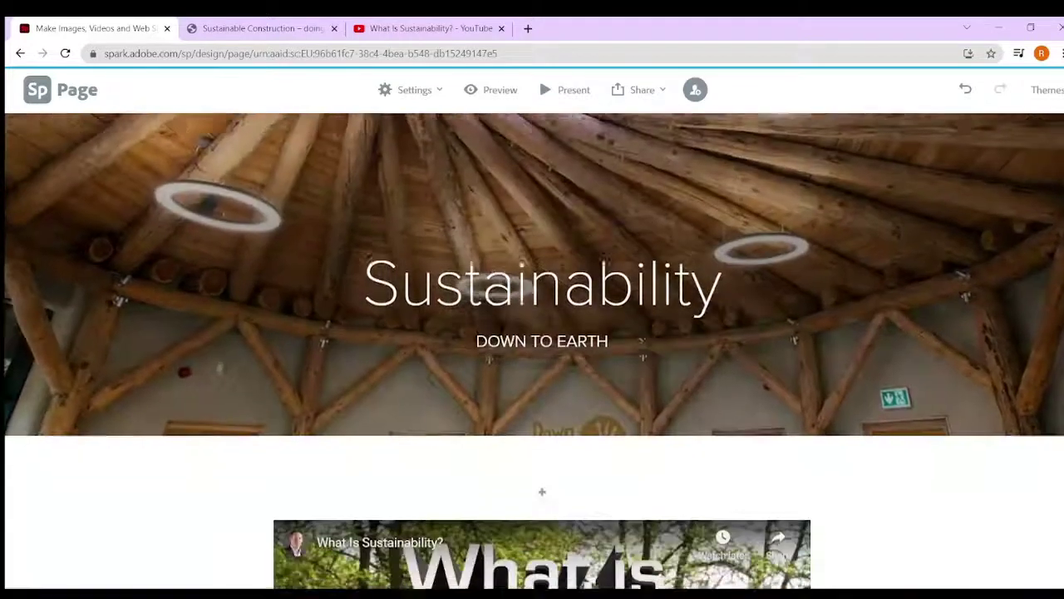
pyautogui.scroll(-2, 542, 349)
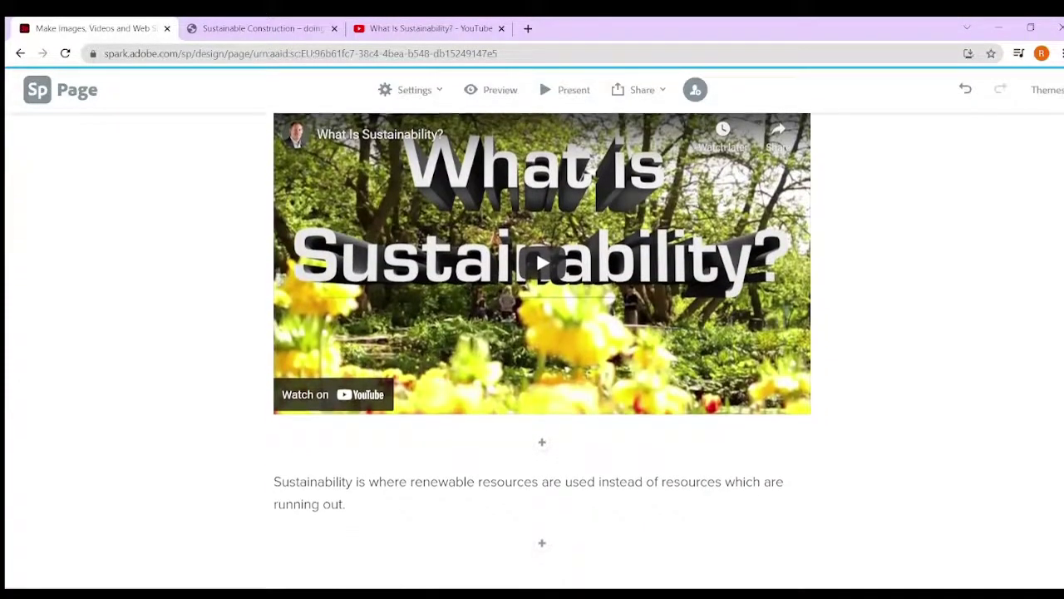
pyautogui.scroll(-4, 1062, 435)
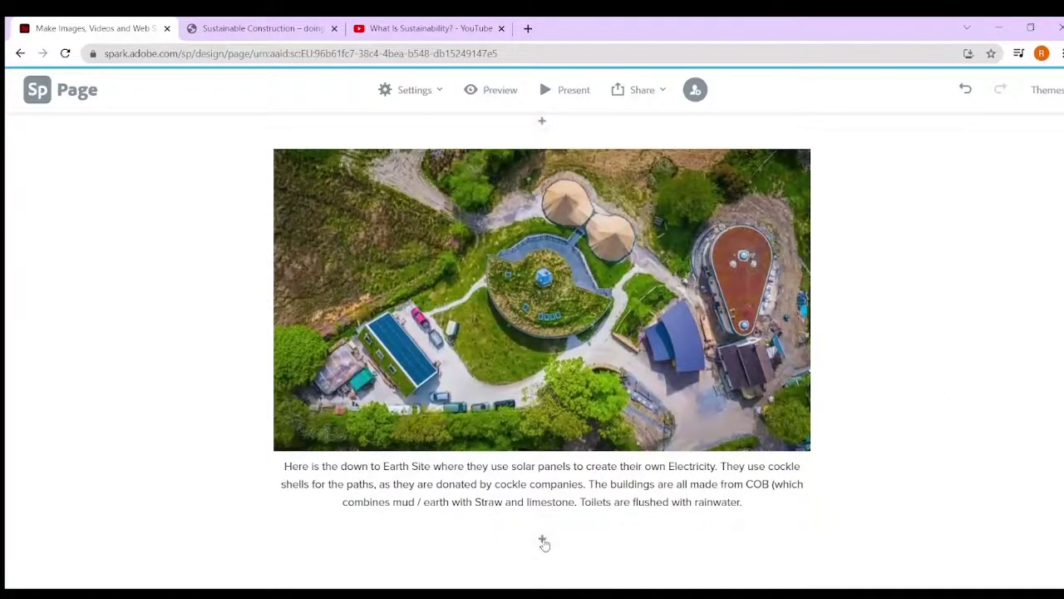
pyautogui.click(542, 539)
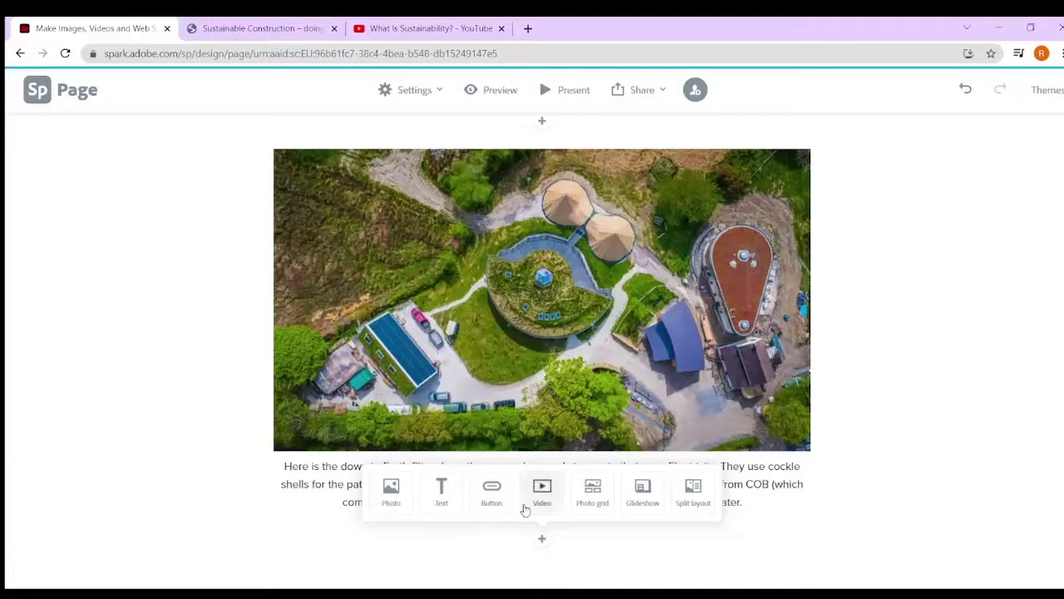
pyautogui.click(608, 505)
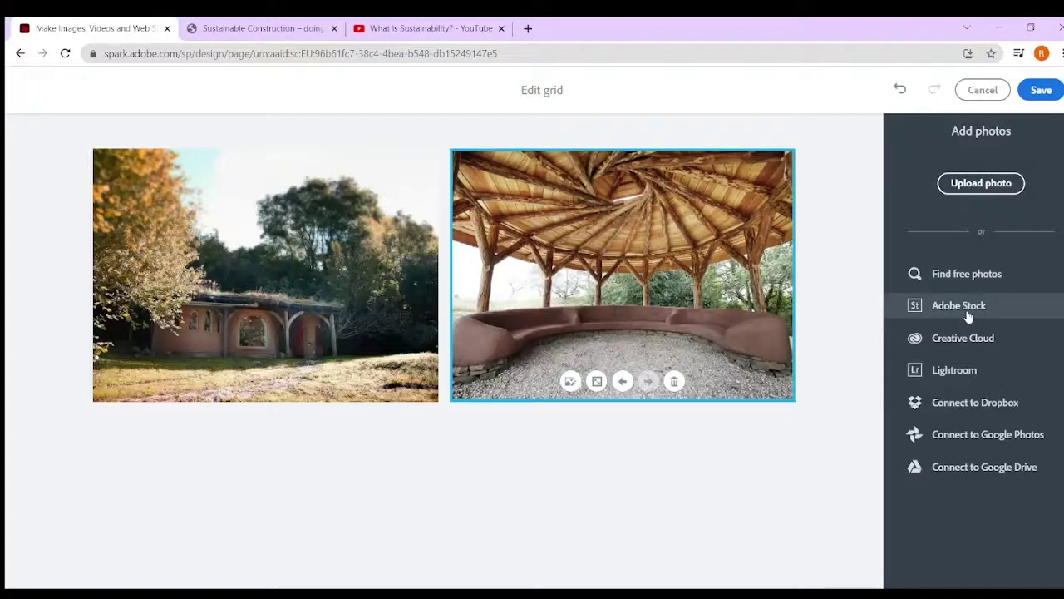
# - Search Adobe Stock for "sustainability" photos to use in the grid
pyautogui.click(964, 307)
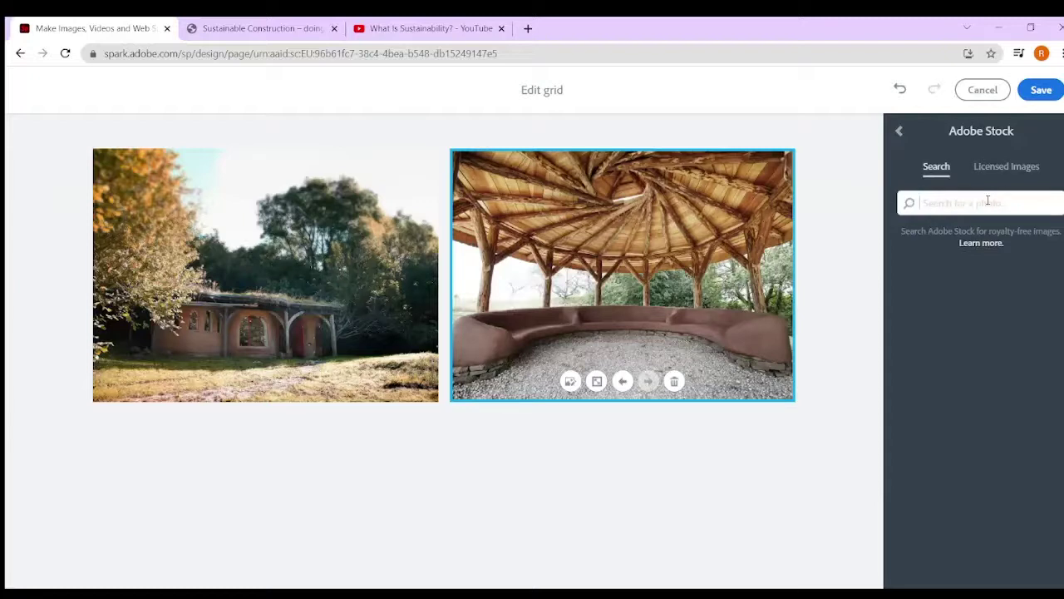
pyautogui.write('sustai')
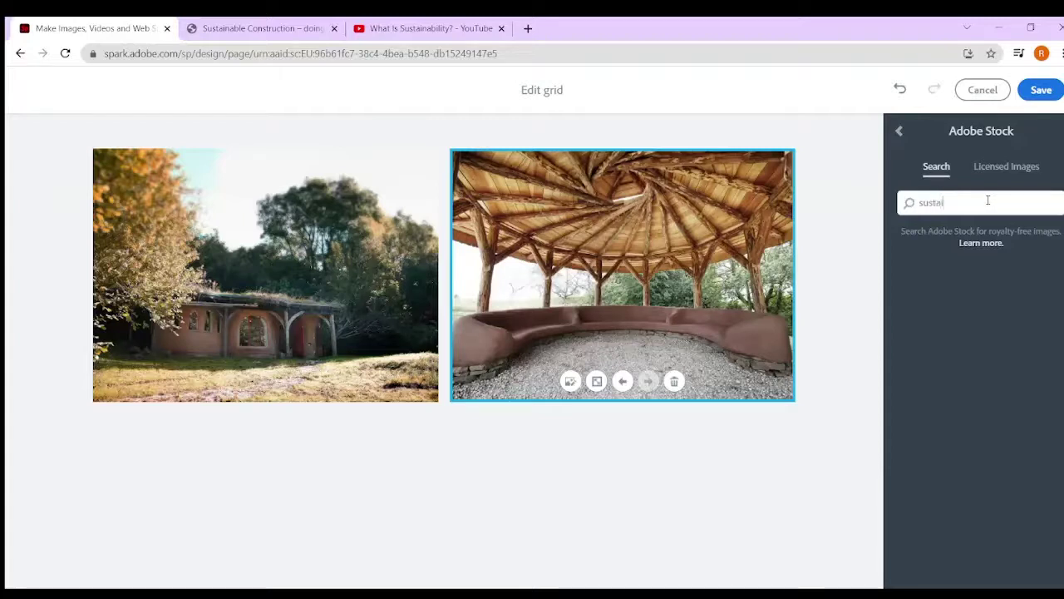
pyautogui.write('nability')
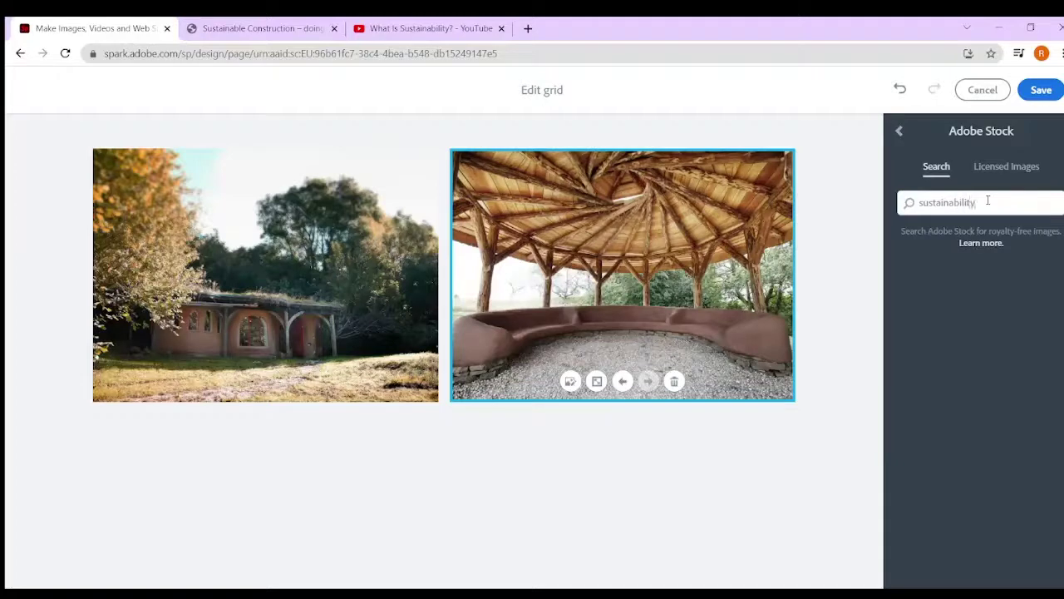
pyautogui.press('Return')
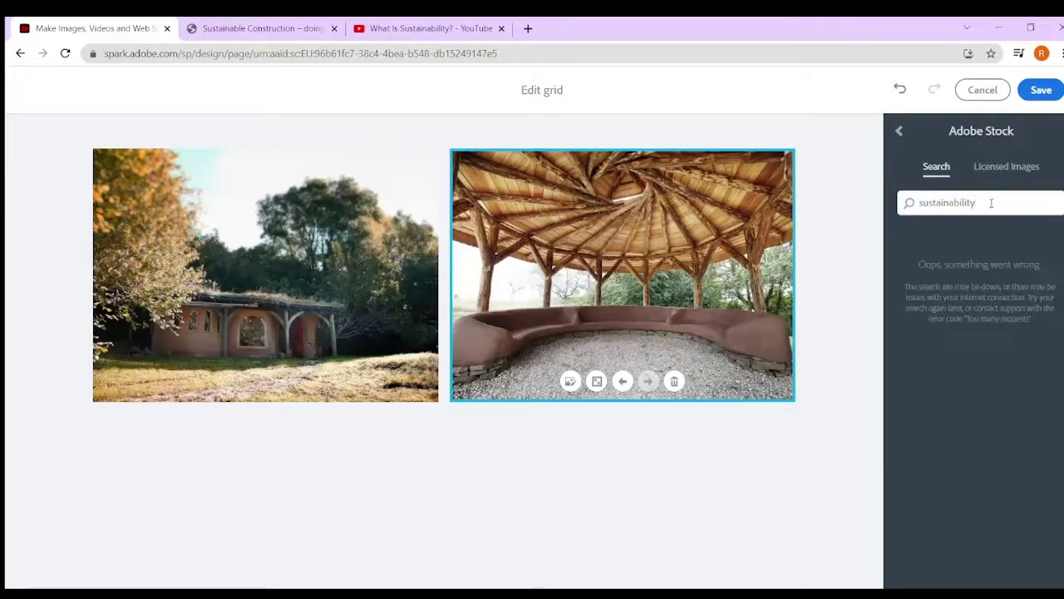
pyautogui.moveTo(992, 206); pyautogui.dragTo(913, 208)
pyautogui.write('sustainability')
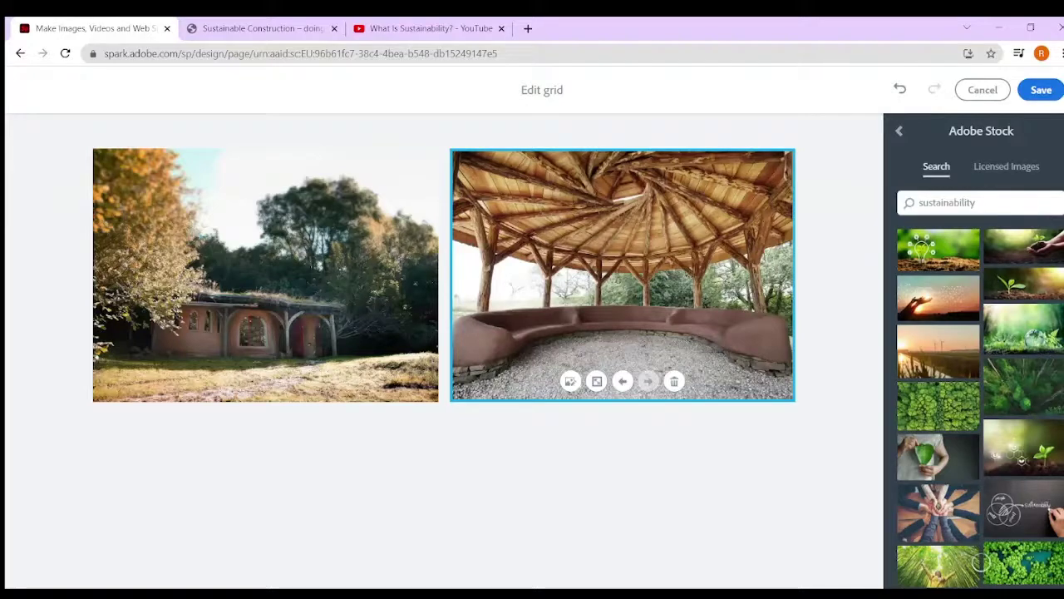
# - Add the stock photos of the hiker in the bamboo forest and the hands holding soil with eco icons to the grid
pyautogui.scroll(-1, 981, 562)
pyautogui.scroll(-3, 980, 561)
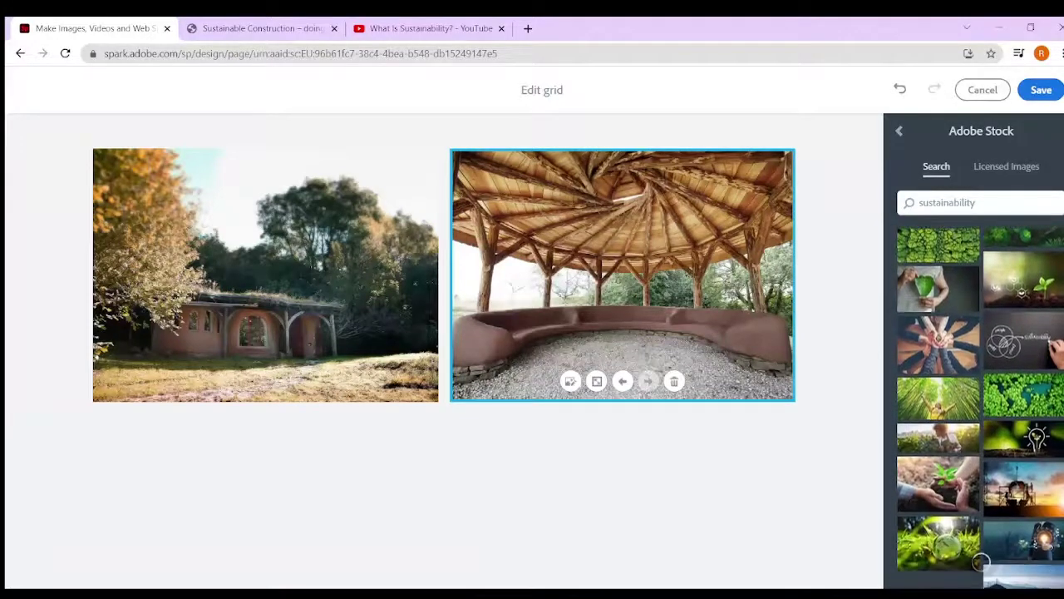
pyautogui.click(945, 405)
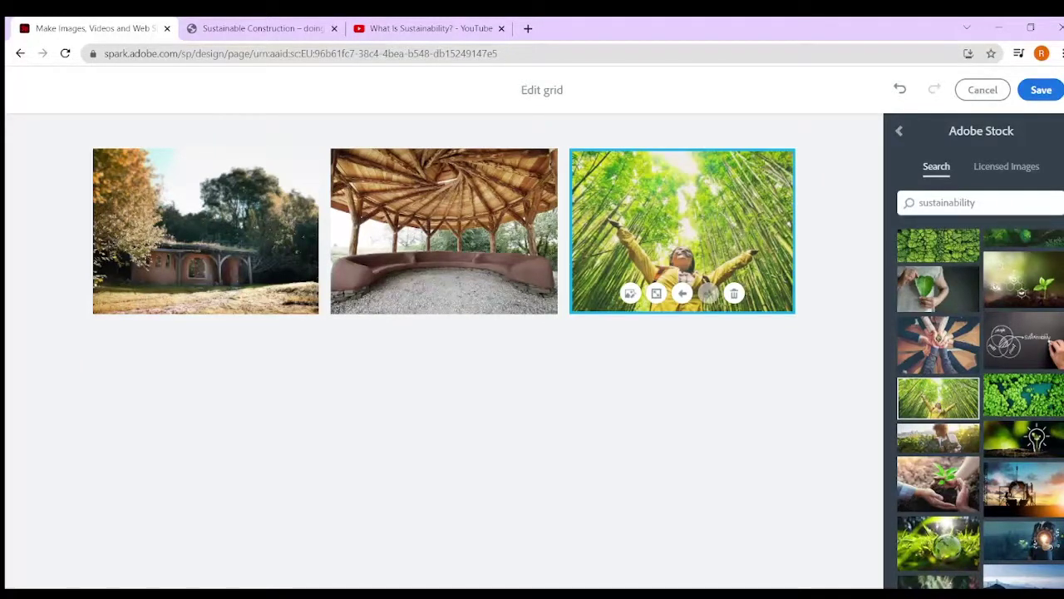
pyautogui.scroll(-3, 980, 561)
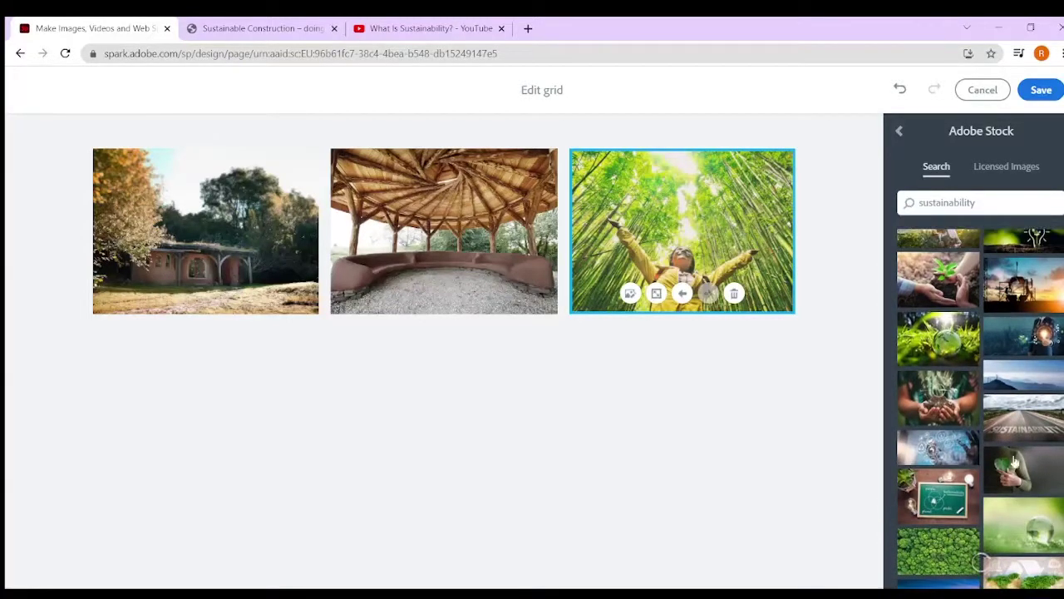
pyautogui.click(937, 405)
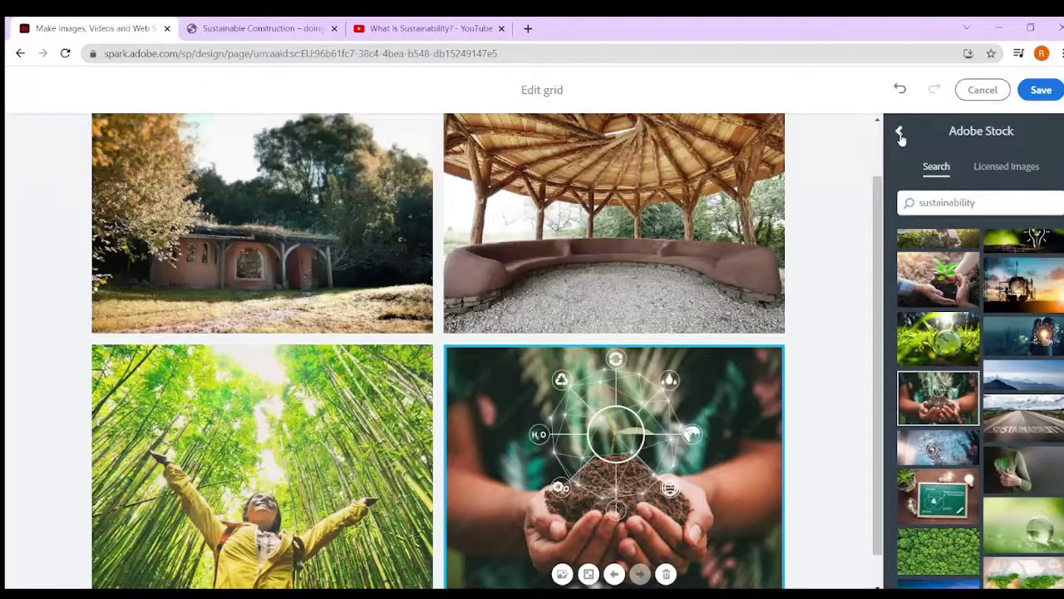
pyautogui.click(901, 132)
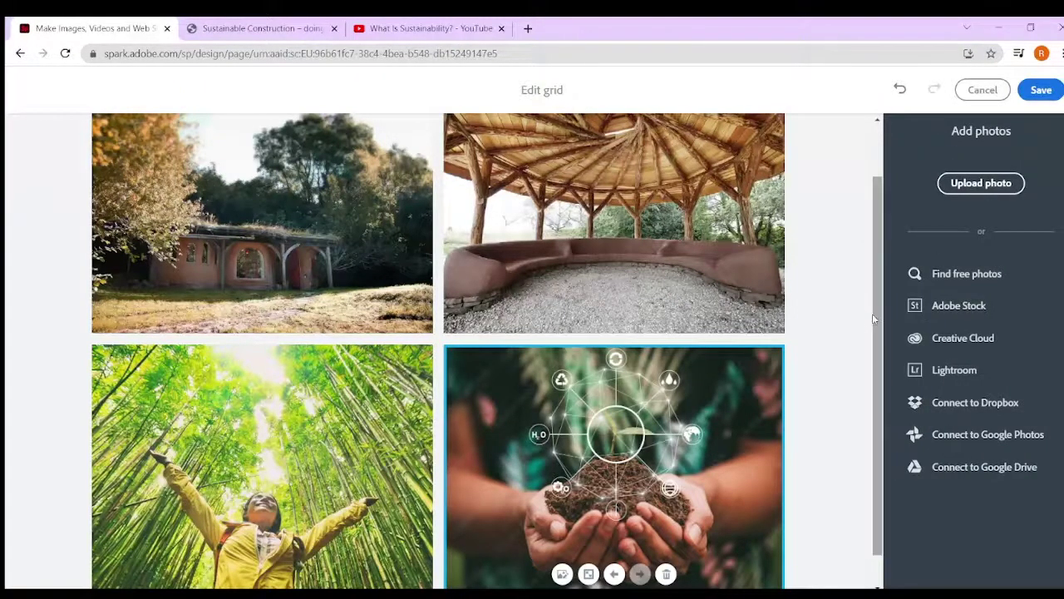
pyautogui.scroll(2, 877, 320)
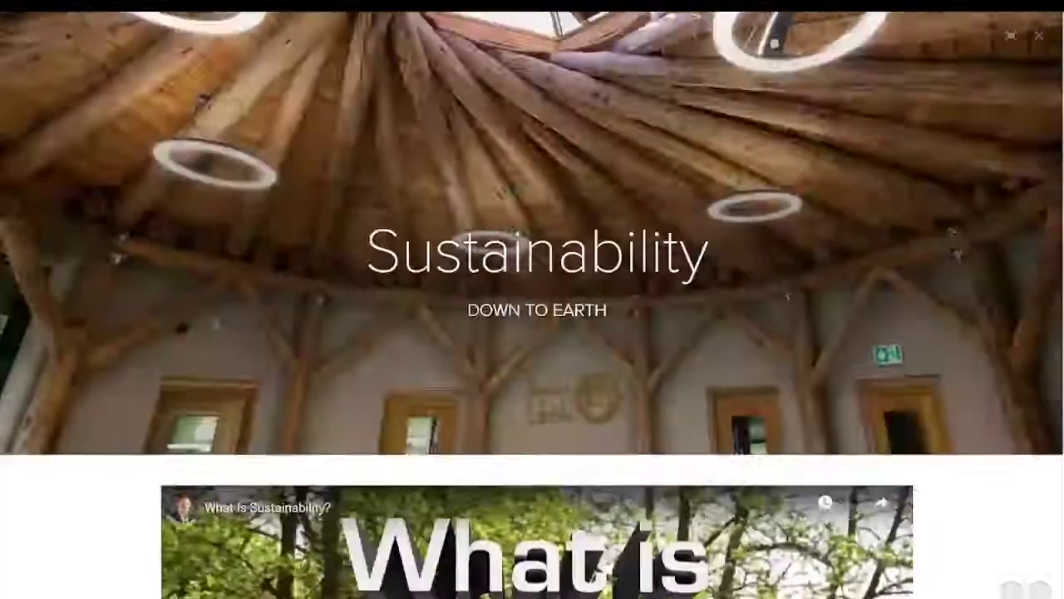
# - Review the presented page from the title image through the video, captioned aerial photo and photo grid to the credits
pyautogui.scroll(2, 625, 301)
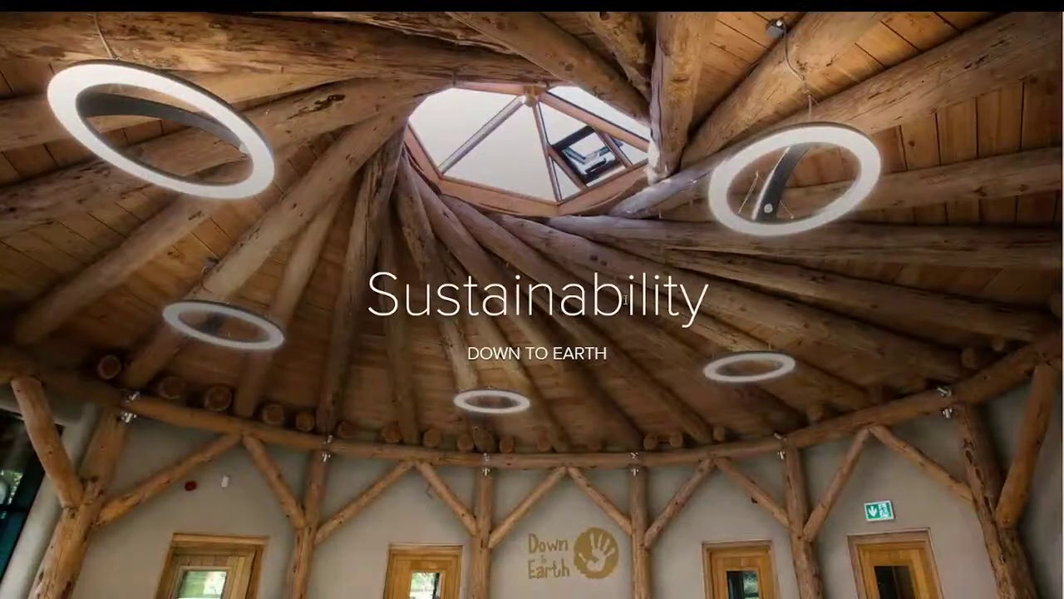
pyautogui.scroll(-1, 625, 300)
pyautogui.scroll(-5, 625, 300)
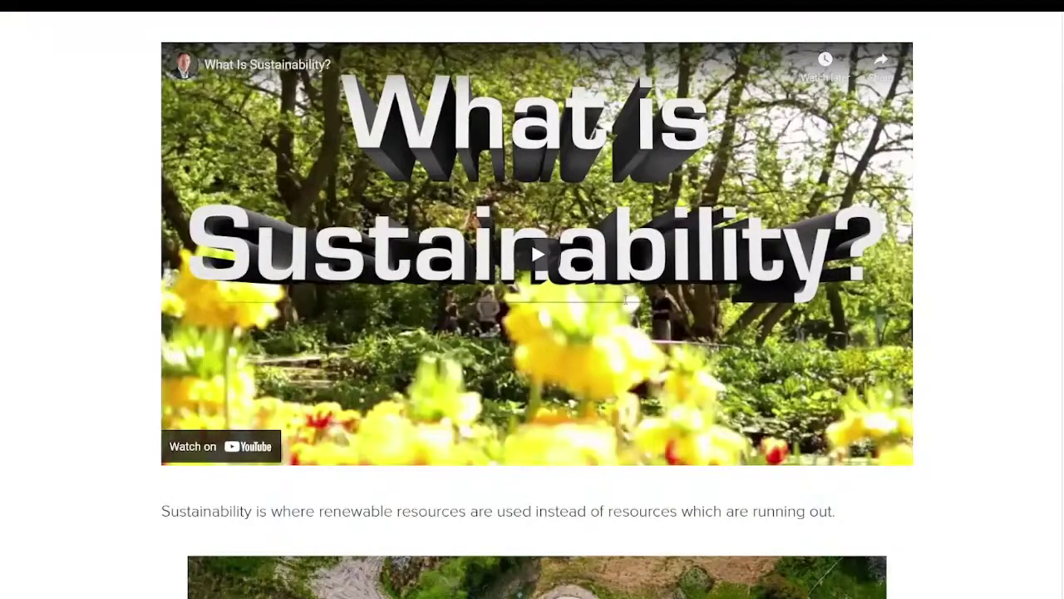
pyautogui.scroll(-5, 630, 303)
pyautogui.scroll(-6, 629, 304)
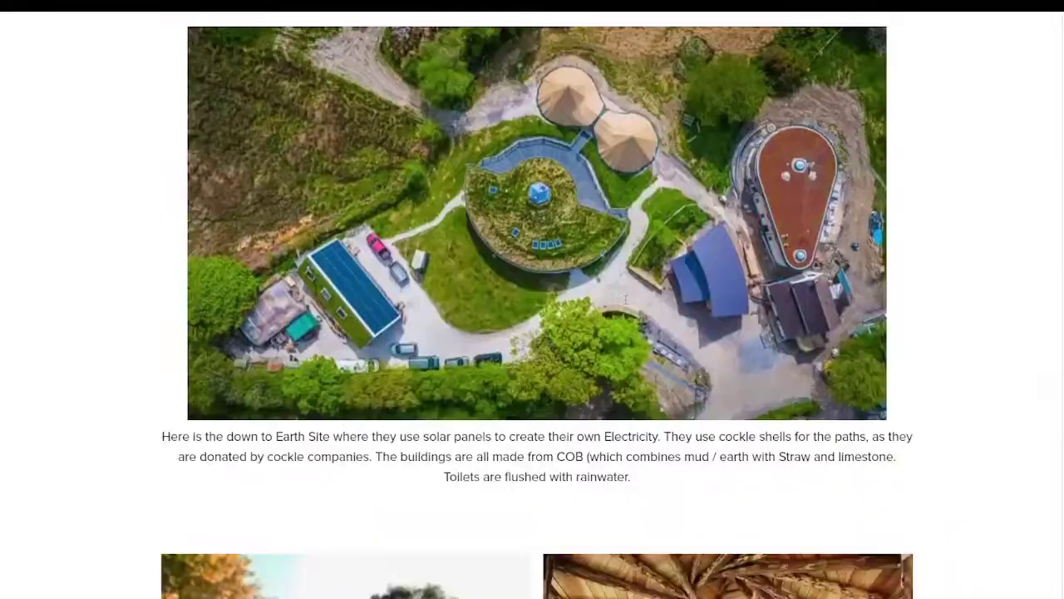
pyautogui.scroll(-5, 627, 305)
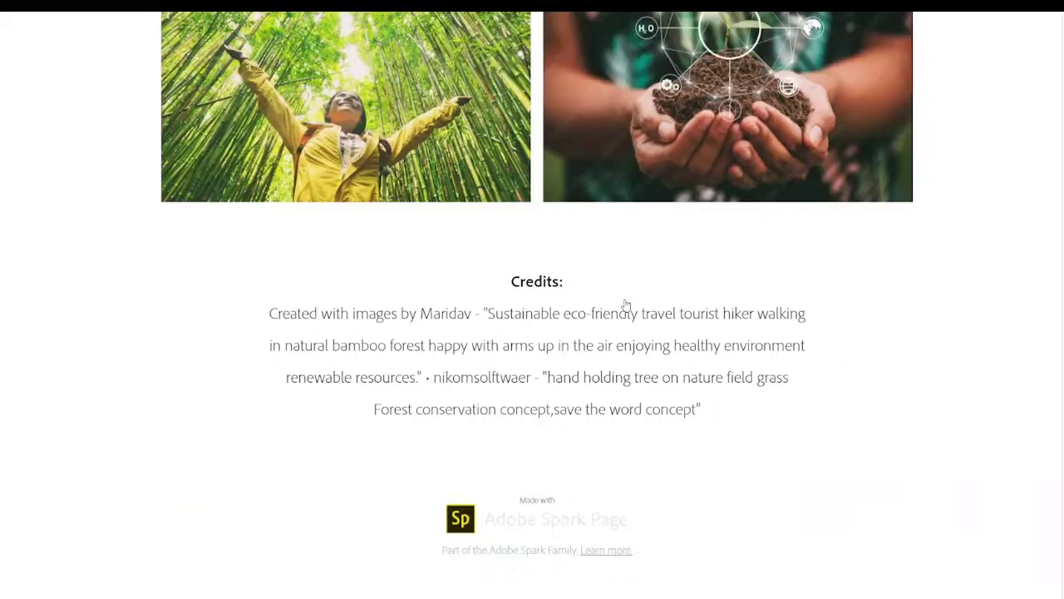
pyautogui.scroll(-2, 626, 304)
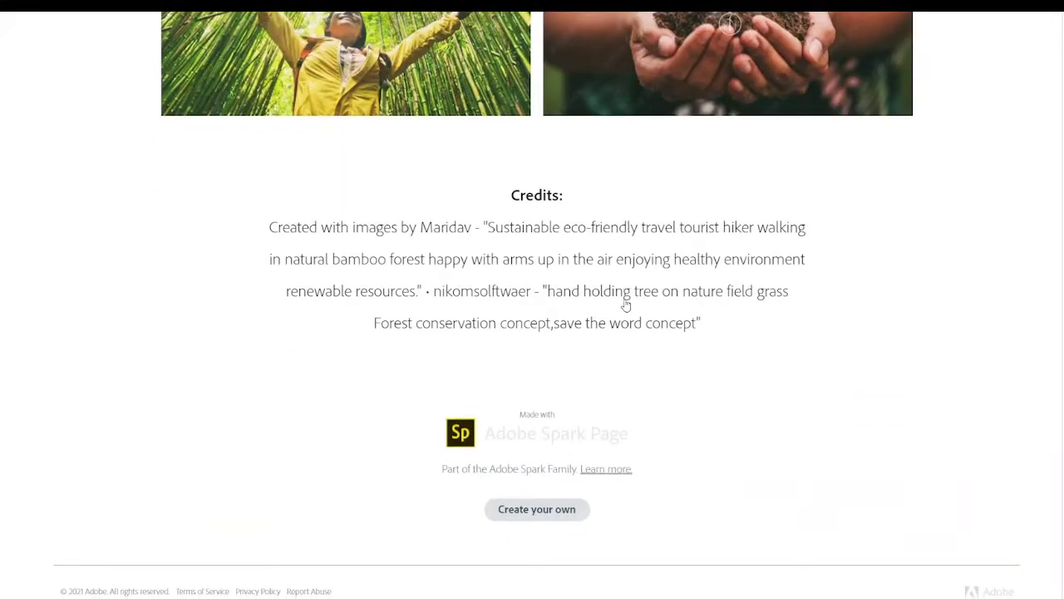
pyautogui.scroll(3, 626, 305)
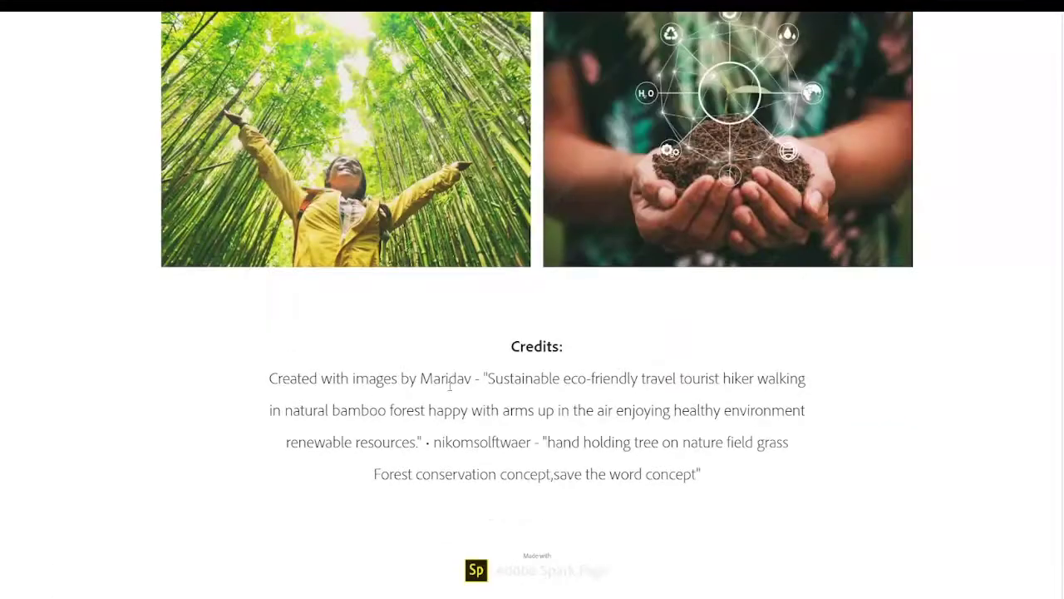
pyautogui.scroll(8, 863, 407)
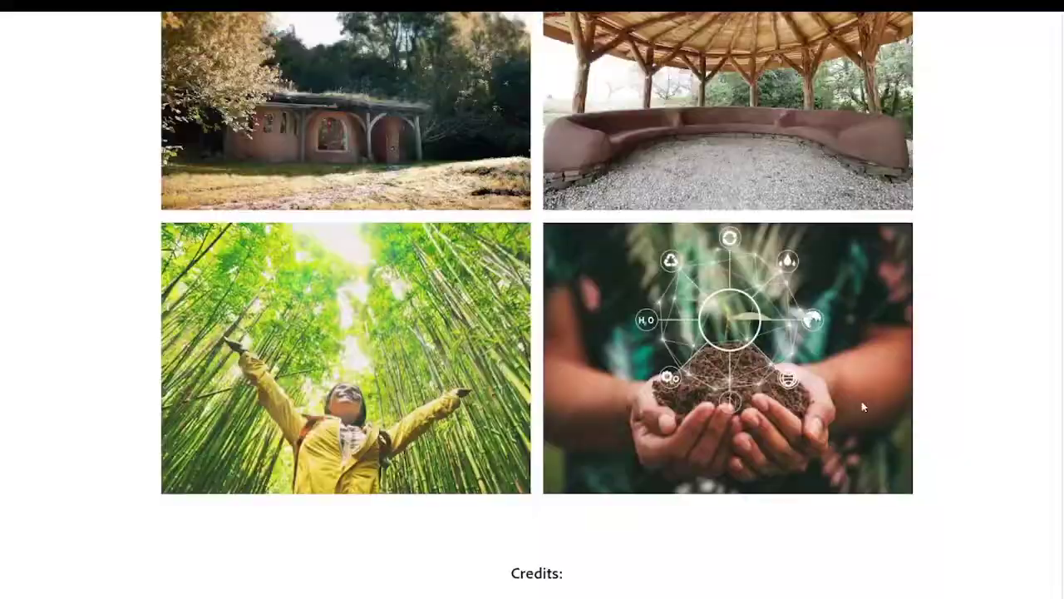
pyautogui.scroll(17, 864, 406)
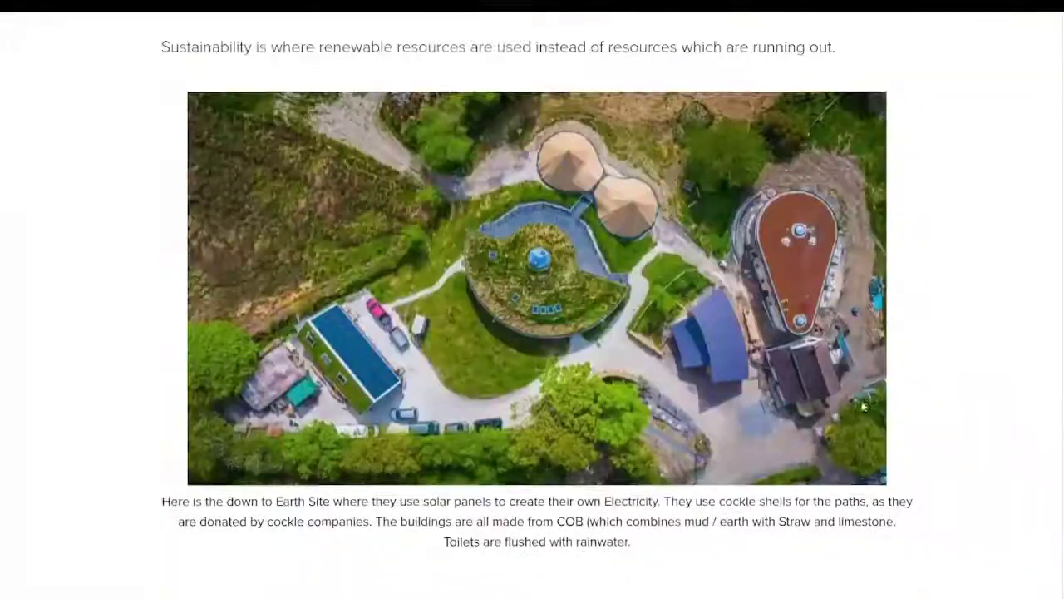
# - Start publishing the page with a shareable link and read through its photo credits
pyautogui.scroll(10, 863, 406)
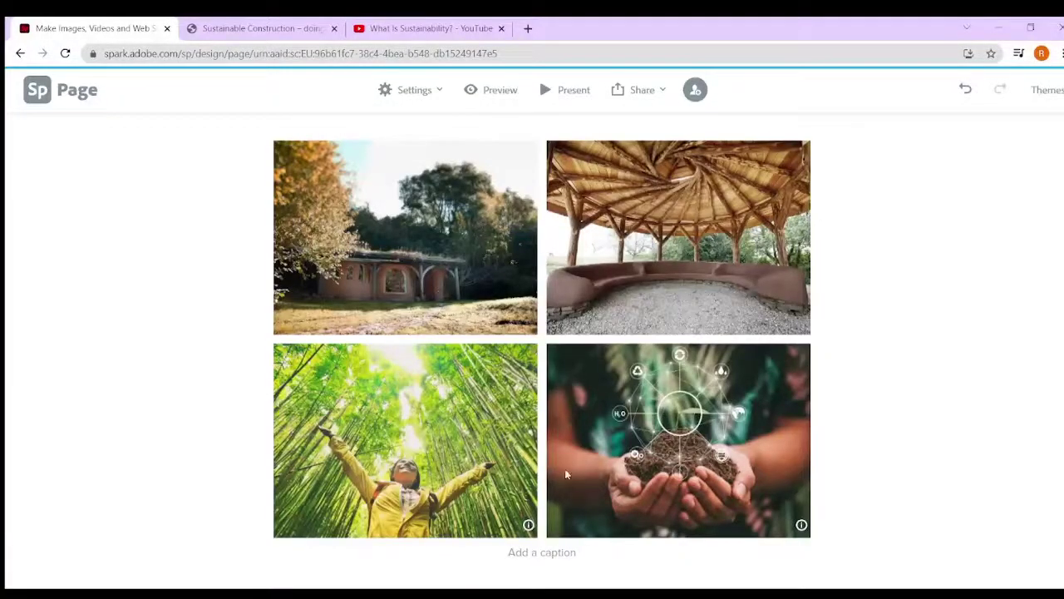
pyautogui.click(657, 95)
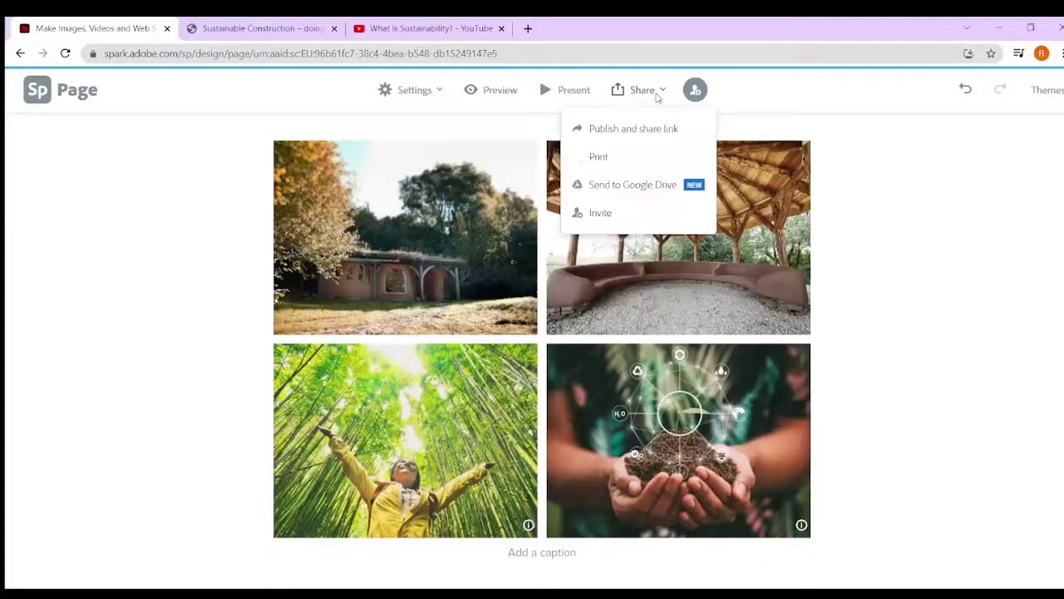
pyautogui.click(636, 130)
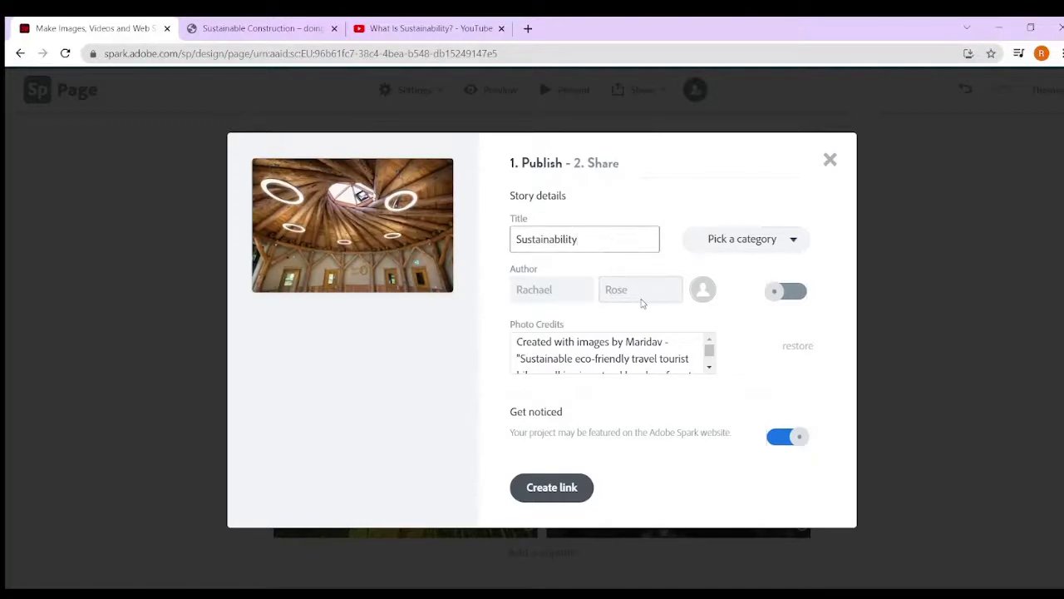
pyautogui.click(709, 367)
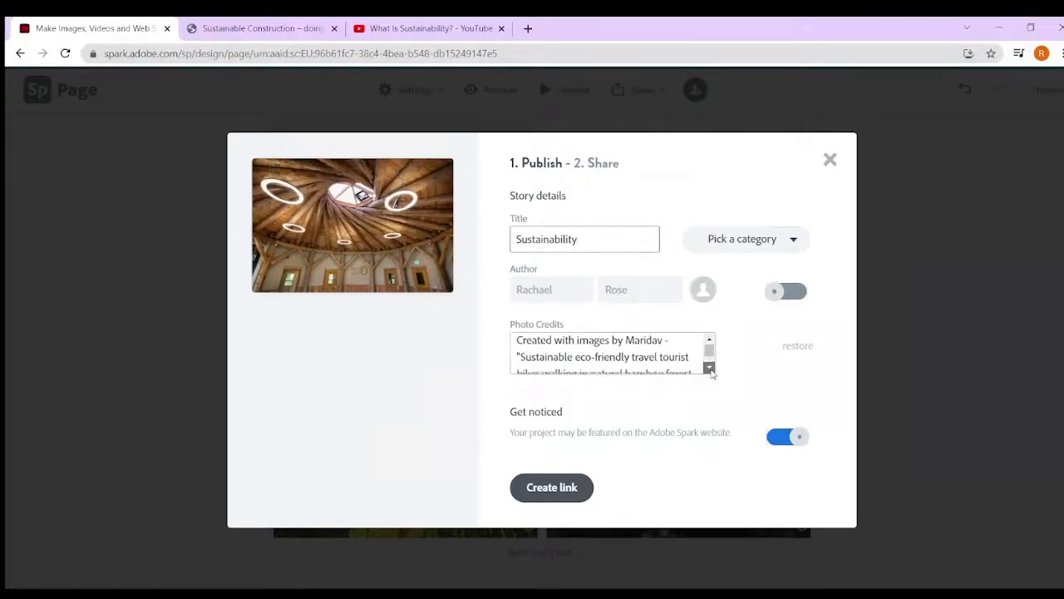
pyautogui.click(709, 367)
pyautogui.click(710, 366)
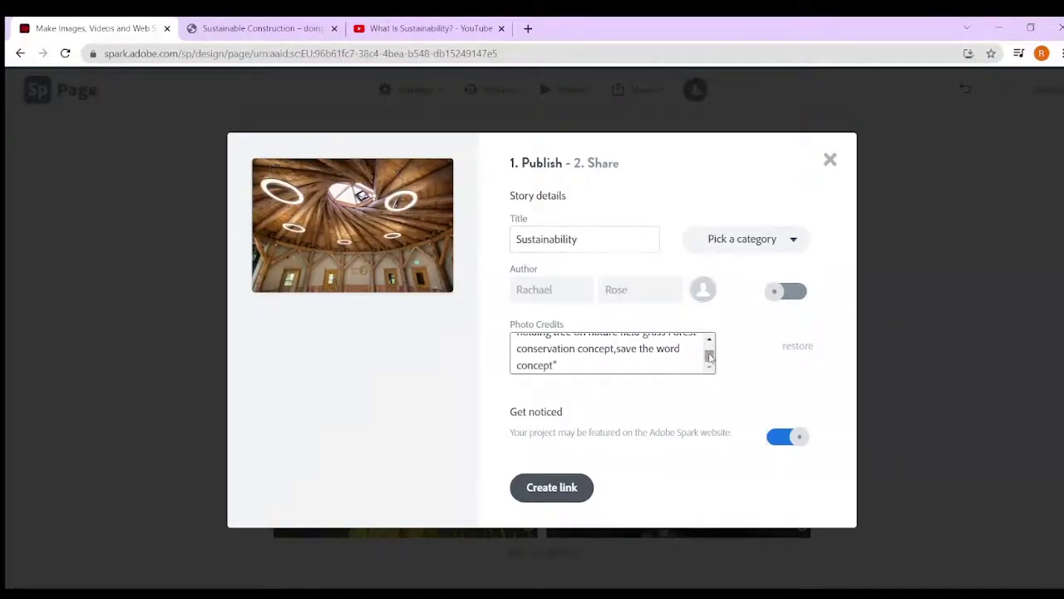
pyautogui.moveTo(710, 356); pyautogui.dragTo(708, 342)
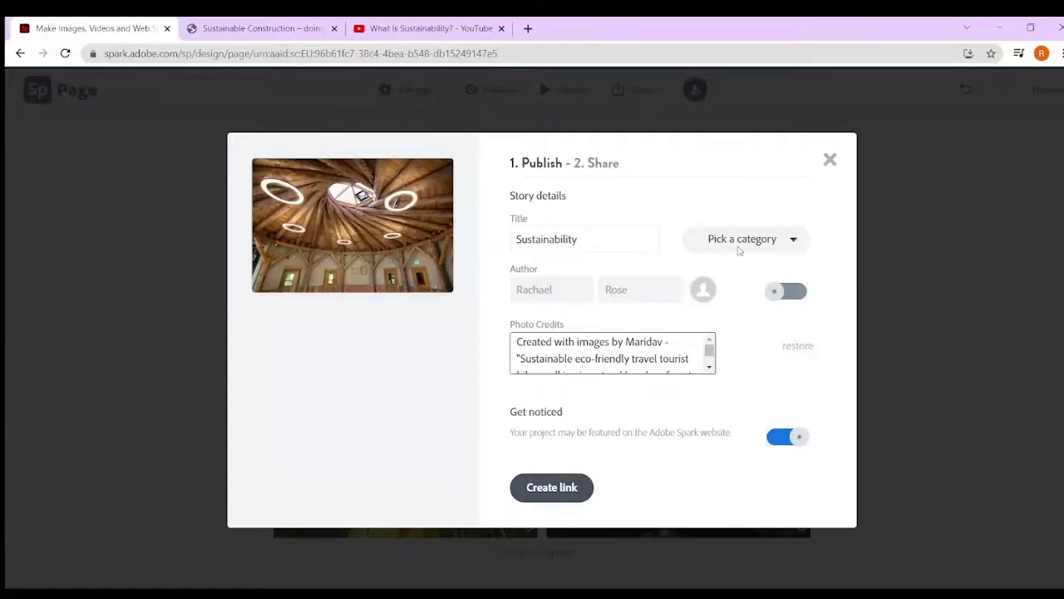
# - Set the category to Education, extend the title to "Sustainability - Down to Earth" and create the shareable link
pyautogui.click(793, 240)
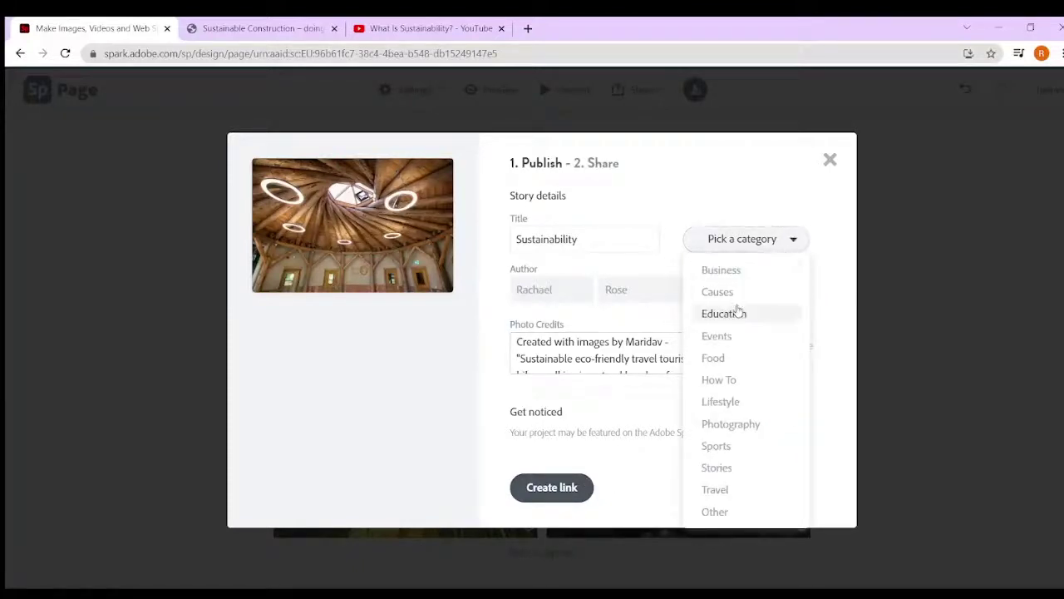
pyautogui.click(737, 320)
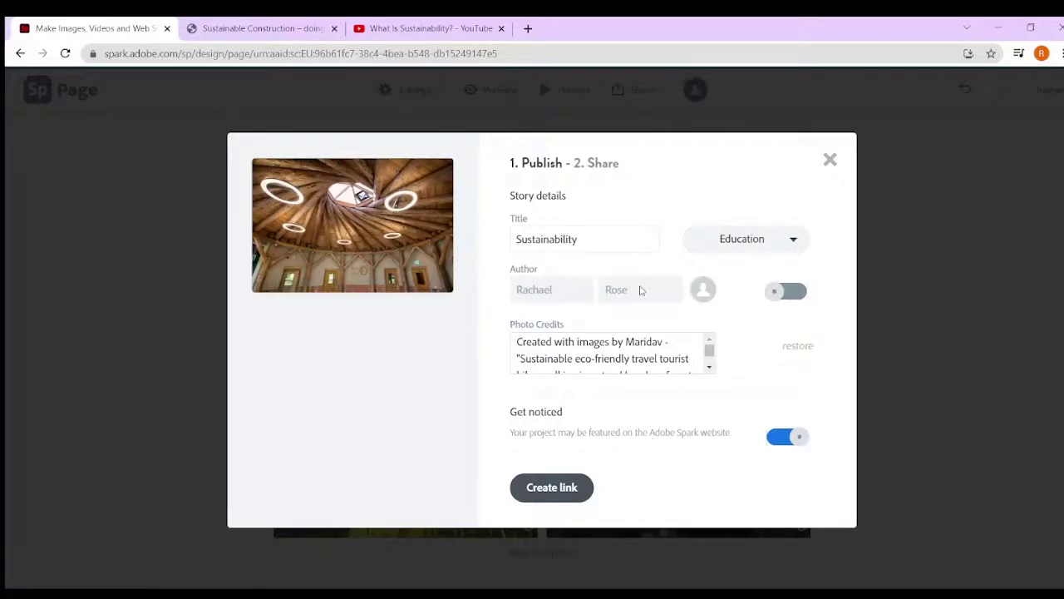
pyautogui.click(625, 239)
pyautogui.write('-')
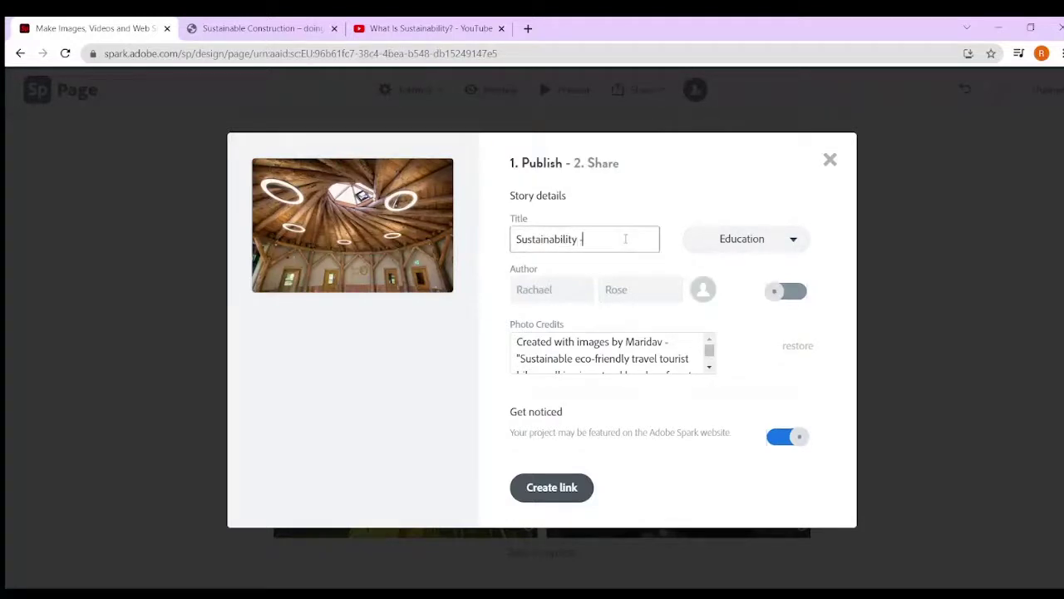
pyautogui.write(' Down to Earth')
pyautogui.click(569, 486)
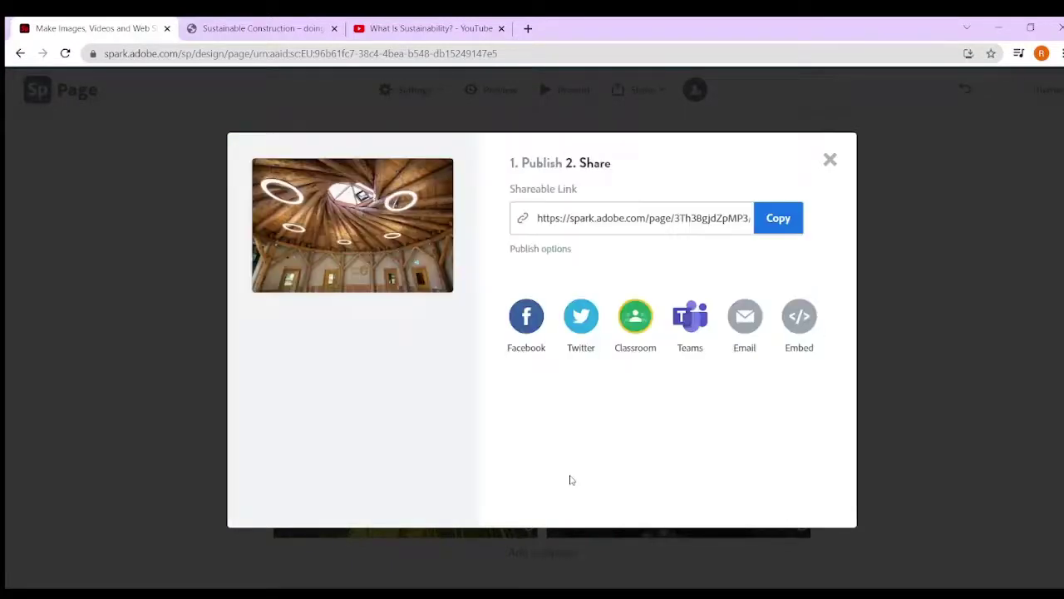
# - Copy the shareable link and open the published page in a new browser tab
pyautogui.click(785, 222)
pyautogui.click(530, 27)
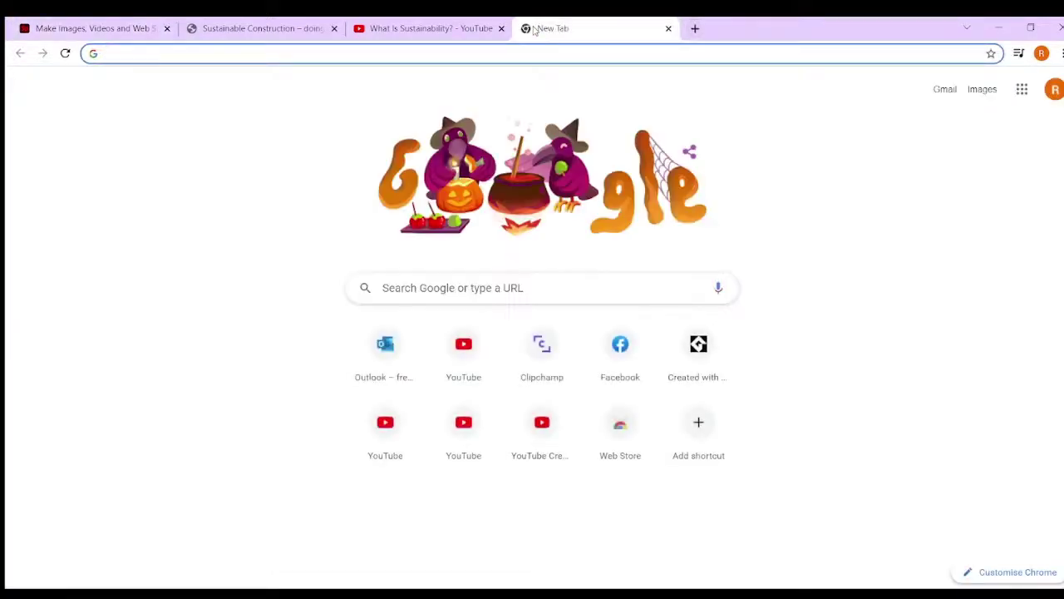
pyautogui.hotkey('ctrl', 'v')
pyautogui.press('Return')
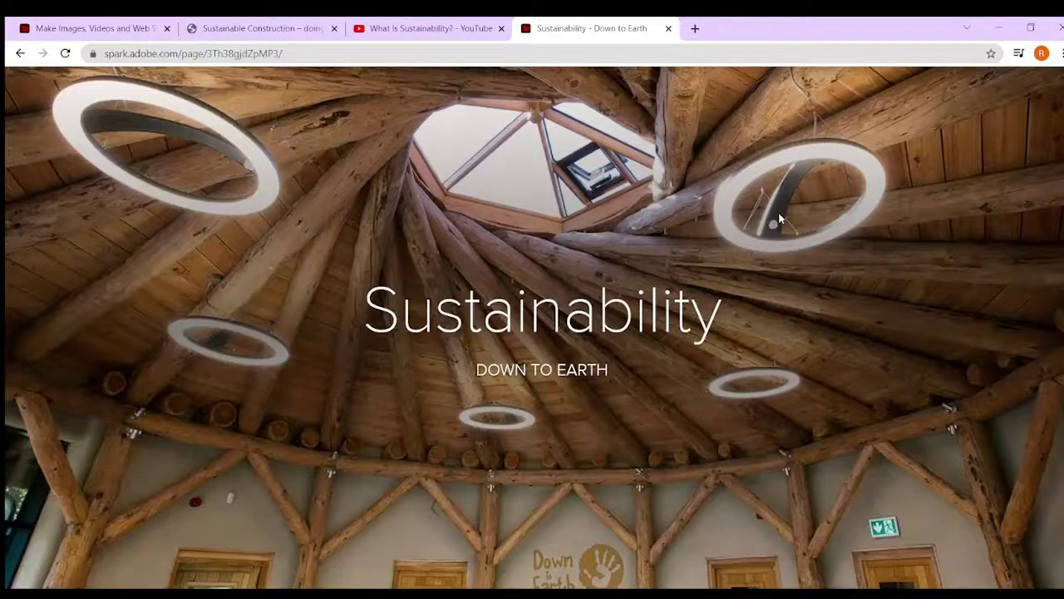
# - Examine the published page from its title image through the video, text and photos to the credits
pyautogui.scroll(-6, 533, 329)
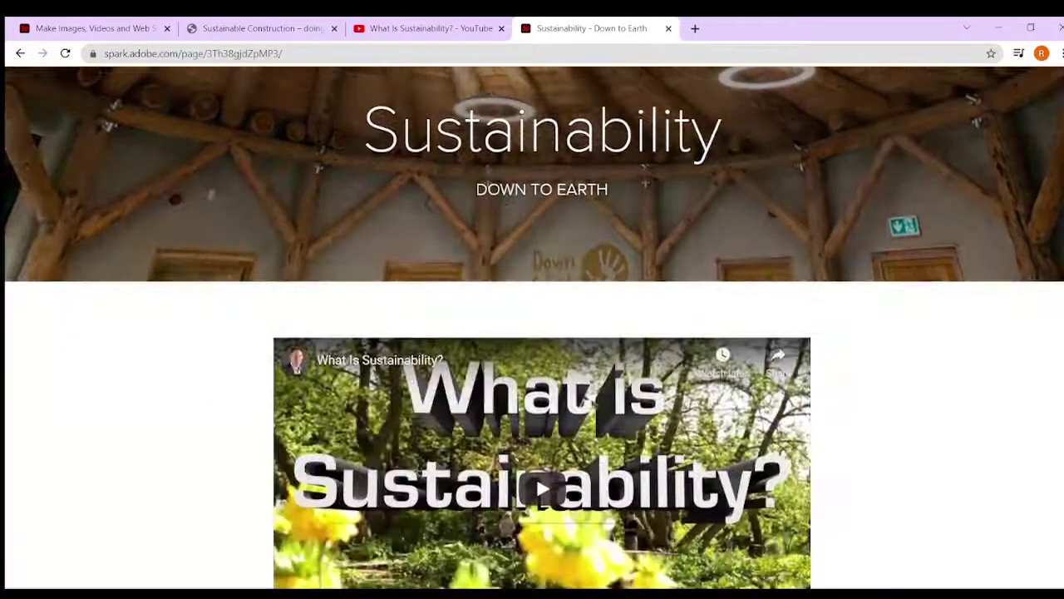
pyautogui.scroll(-10, 542, 328)
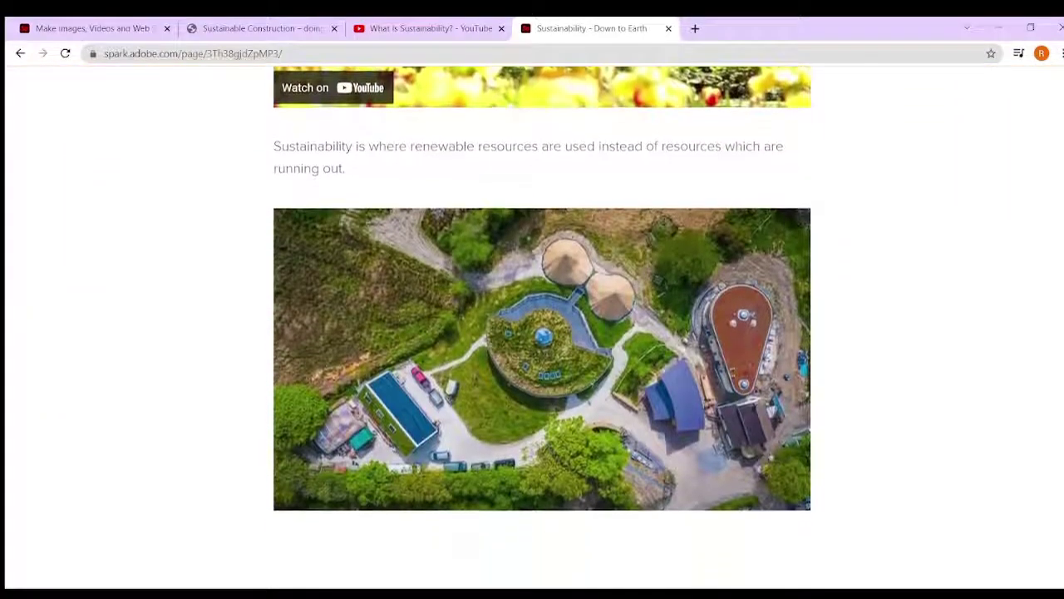
pyautogui.scroll(-4, 542, 329)
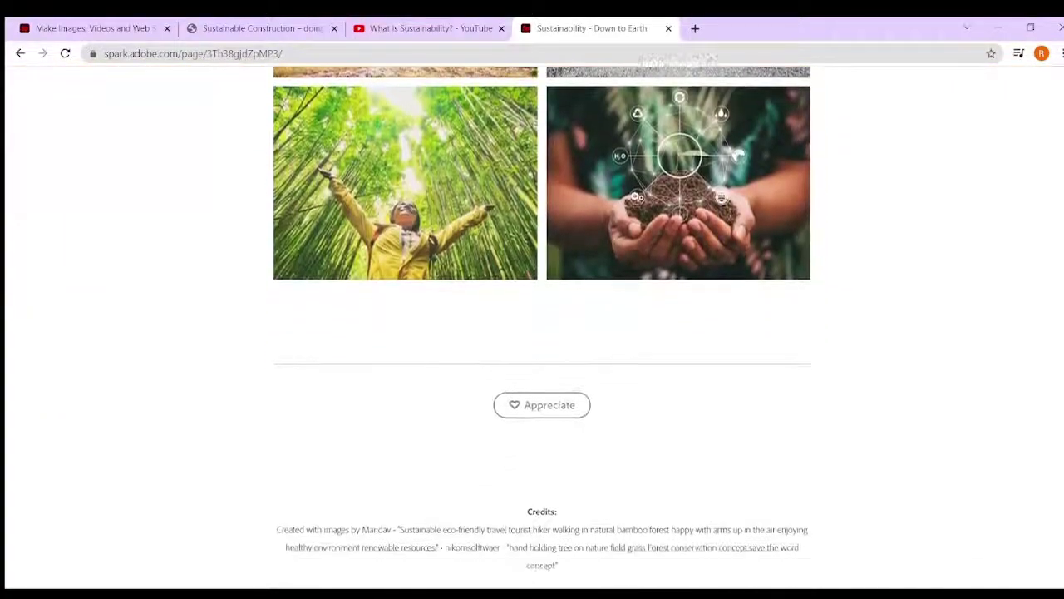
pyautogui.scroll(20, 542, 329)
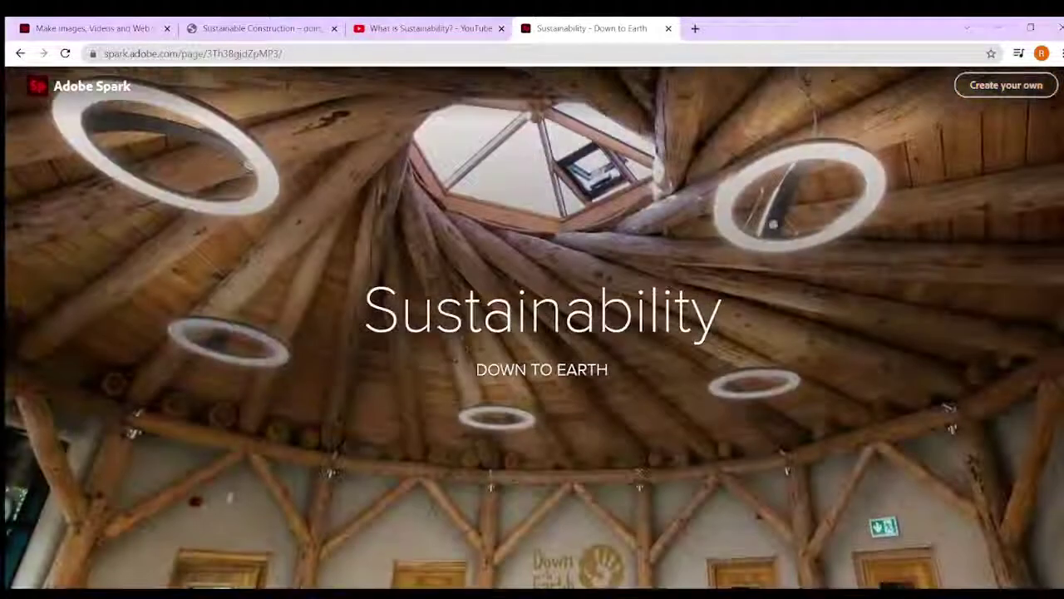
pyautogui.scroll(-2, 542, 329)
pyautogui.scroll(-10, 542, 329)
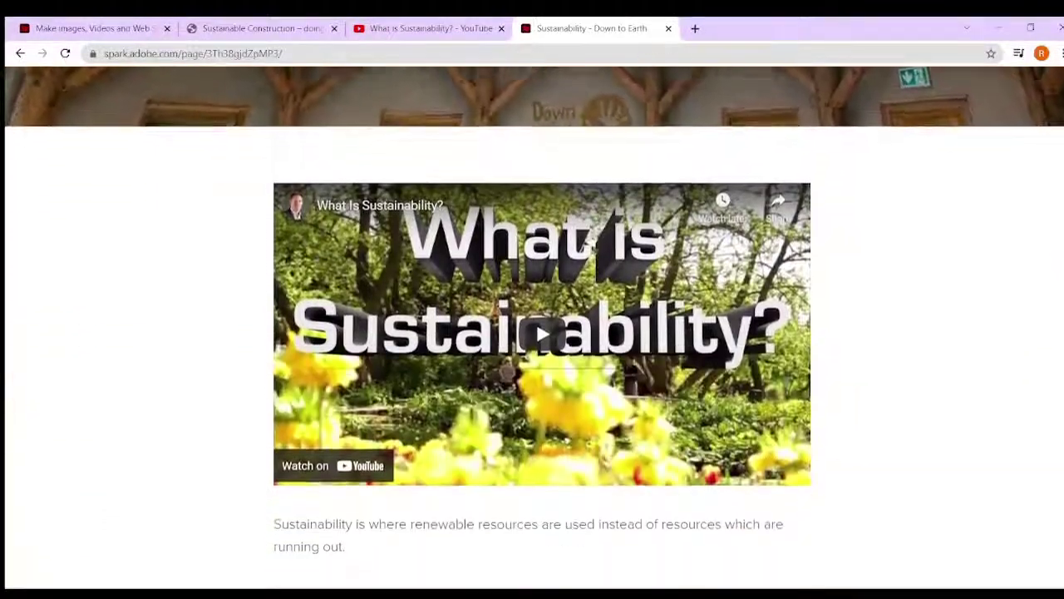
pyautogui.scroll(-6, 542, 329)
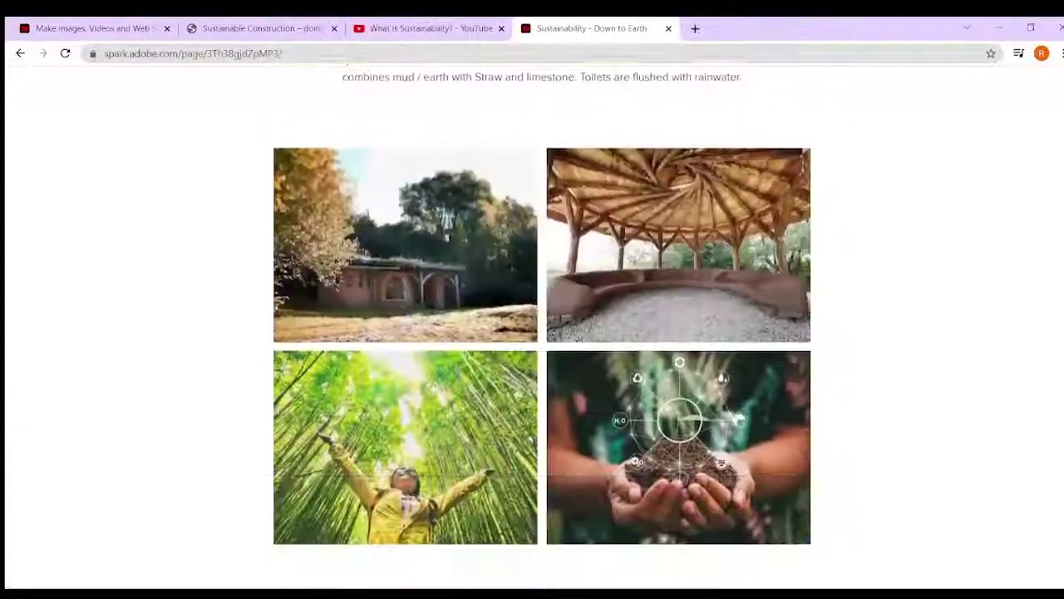
pyautogui.scroll(18, 542, 329)
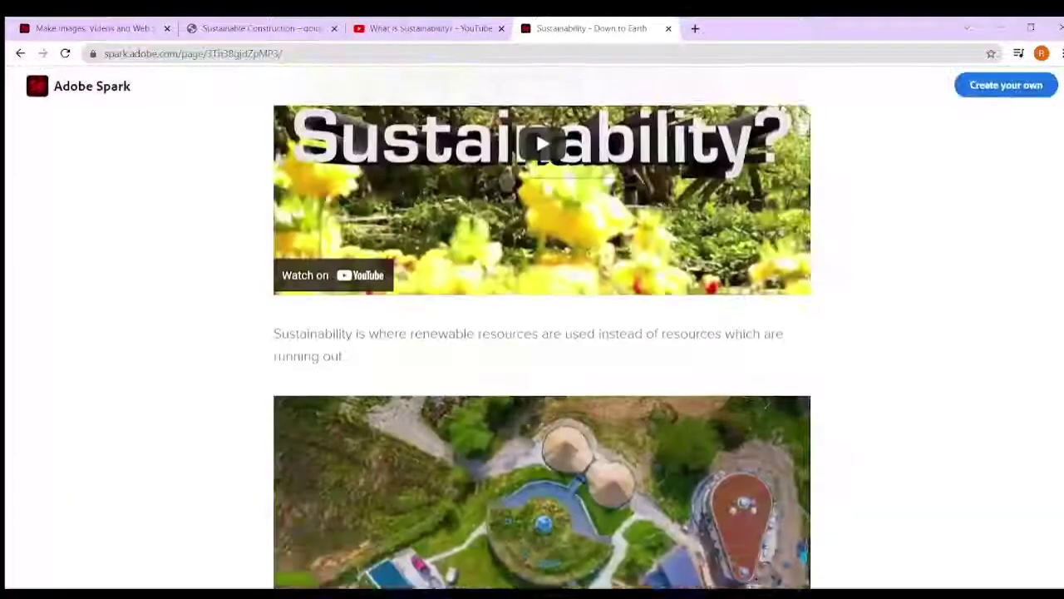